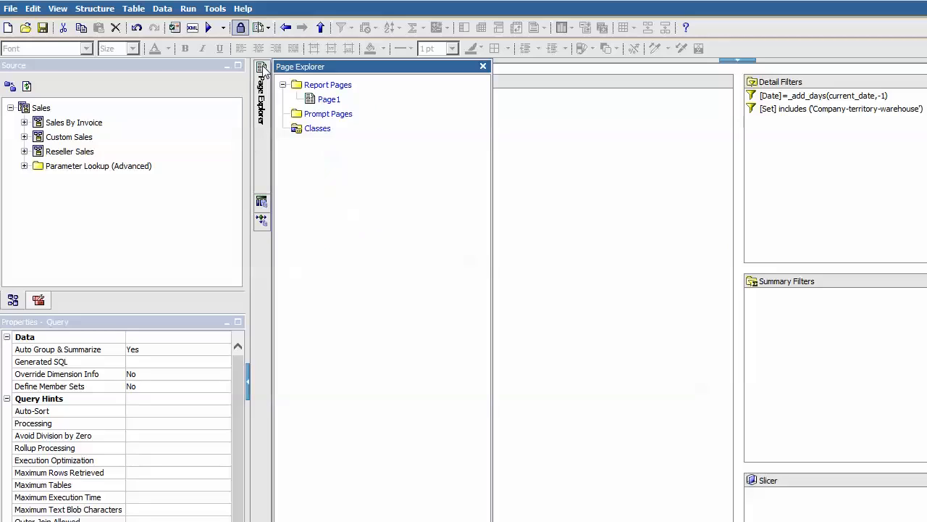
Open the EmailList query from the Queries diagram to inspect its data items, then return
click(322, 98)
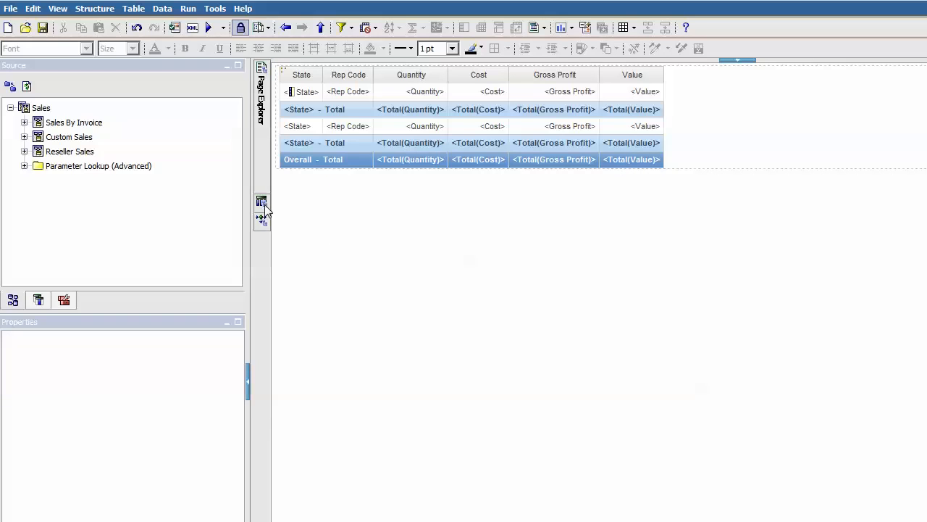
mouse_move(263, 202)
click(311, 83)
click(306, 145)
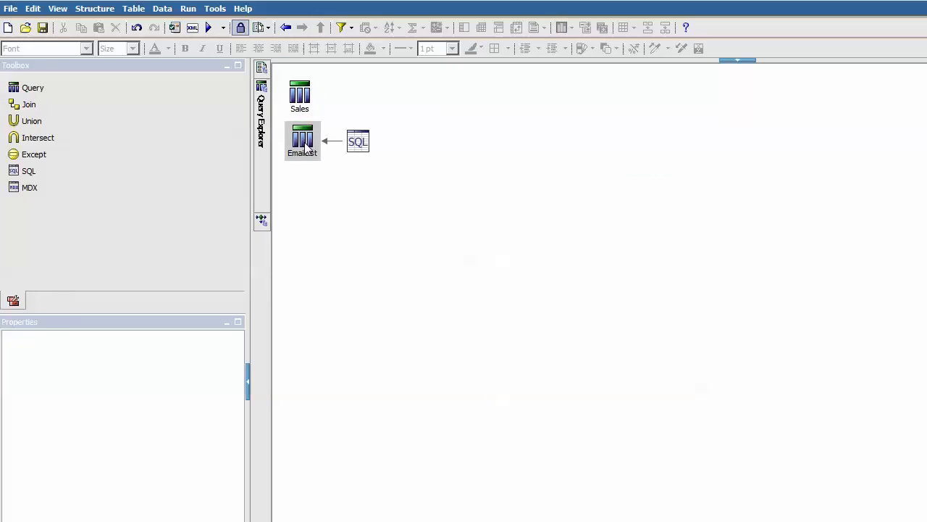
double_click(306, 146)
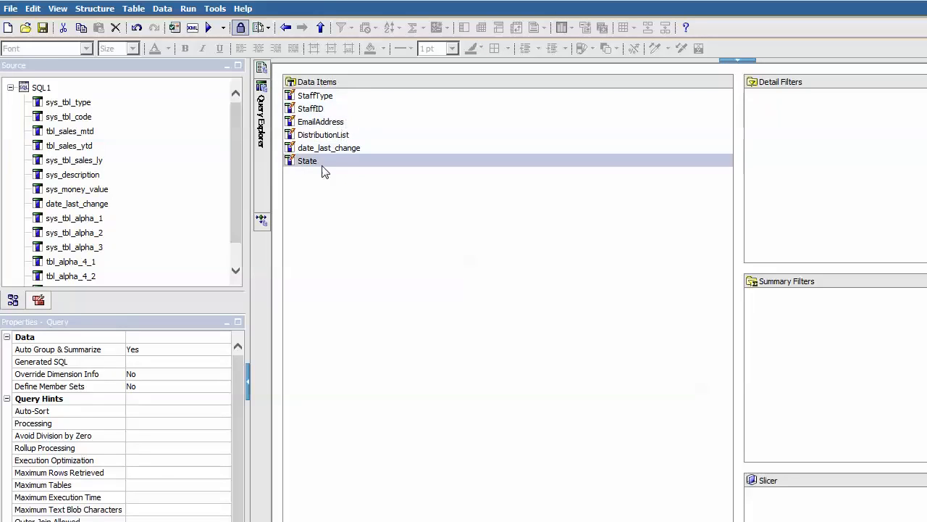
click(286, 27)
Preview EmailList's tabular data, confirming one staff email per state, then close the viewer
right_click(313, 143)
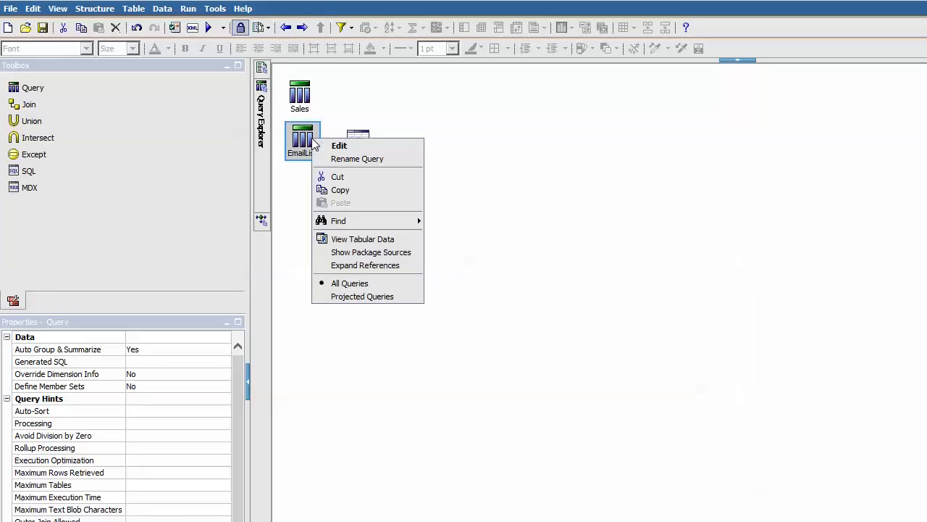
click(384, 239)
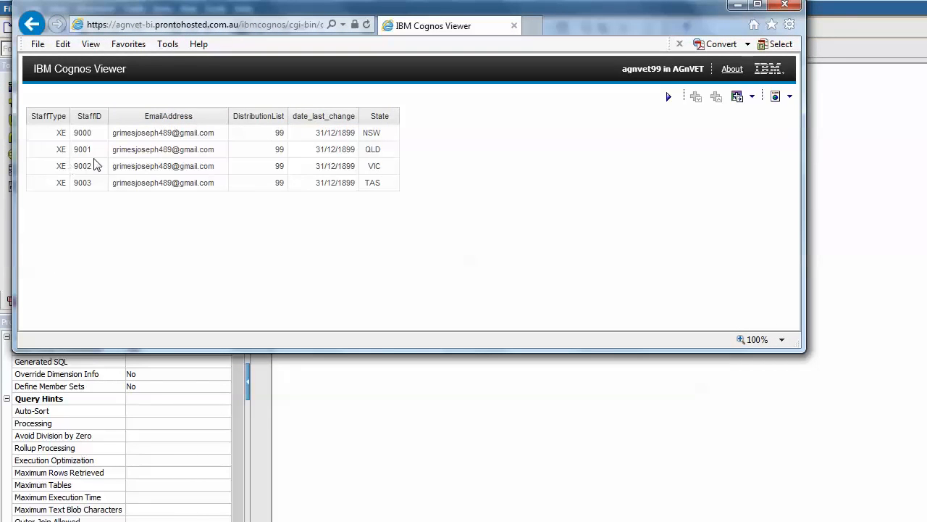
click(786, 8)
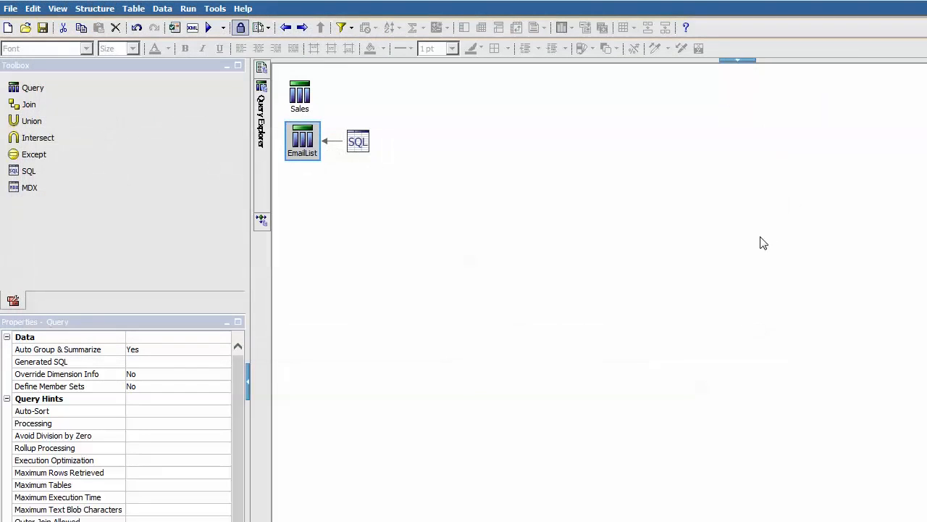
In Burst Options, enable bursting with Query Sales and Label State
click(10, 9)
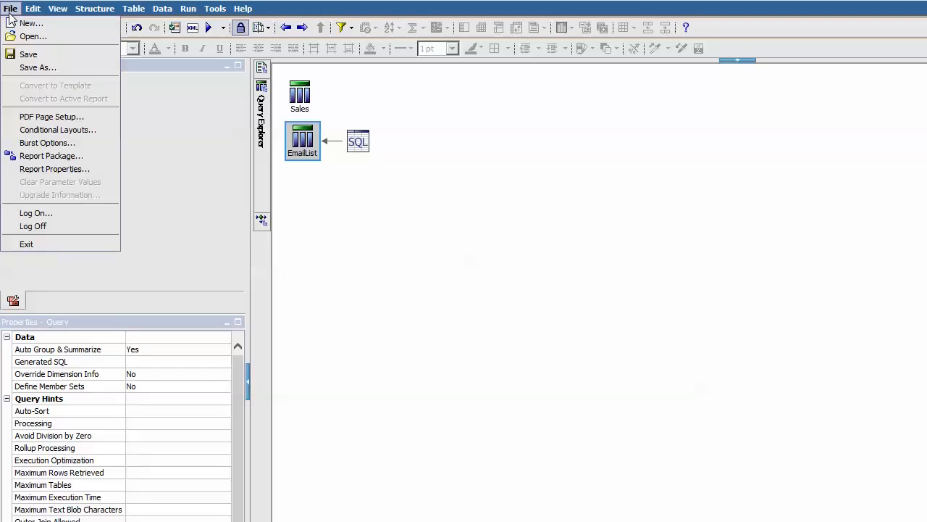
click(81, 148)
drag(480, 237, 360, 154)
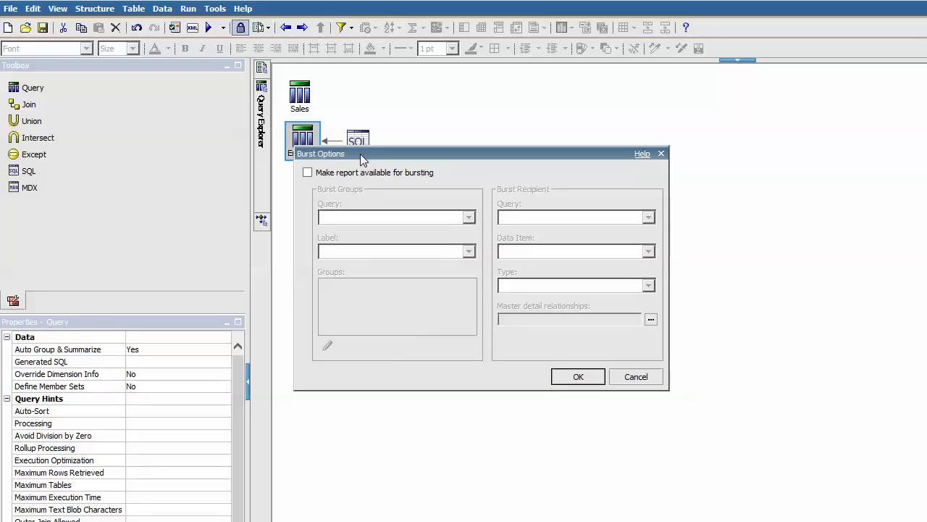
click(308, 173)
click(469, 217)
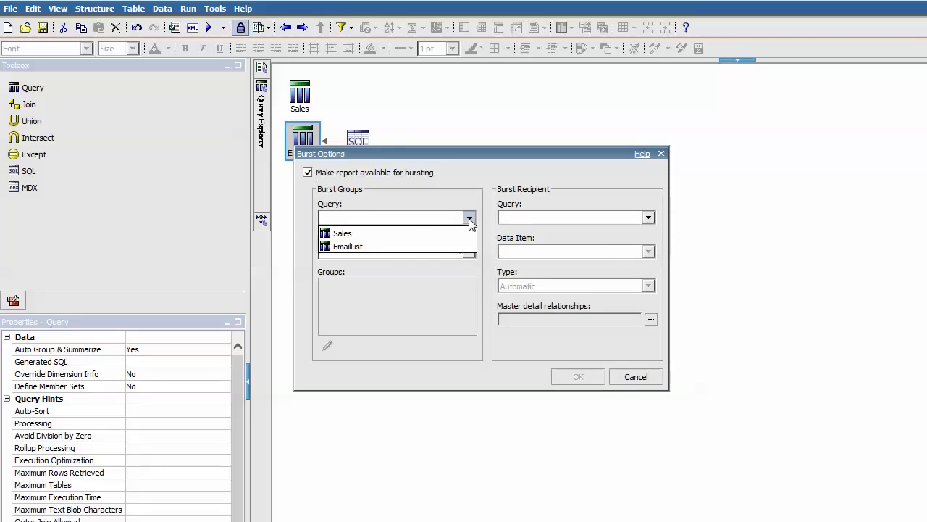
click(415, 233)
click(469, 252)
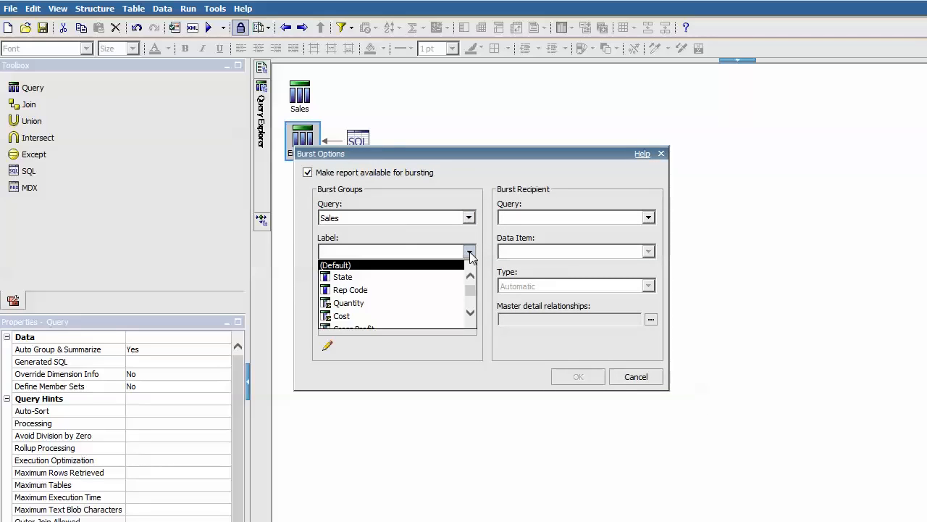
click(345, 277)
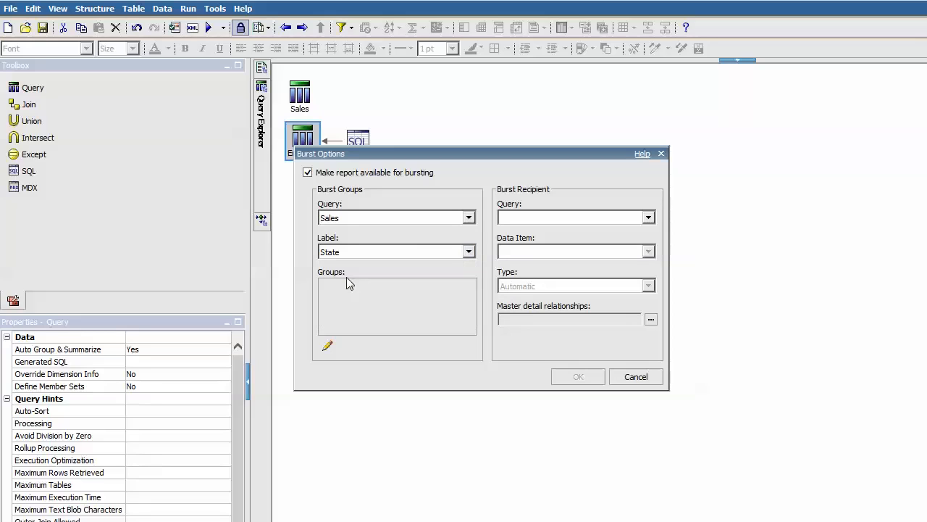
Group the Sales burst query by State
click(328, 346)
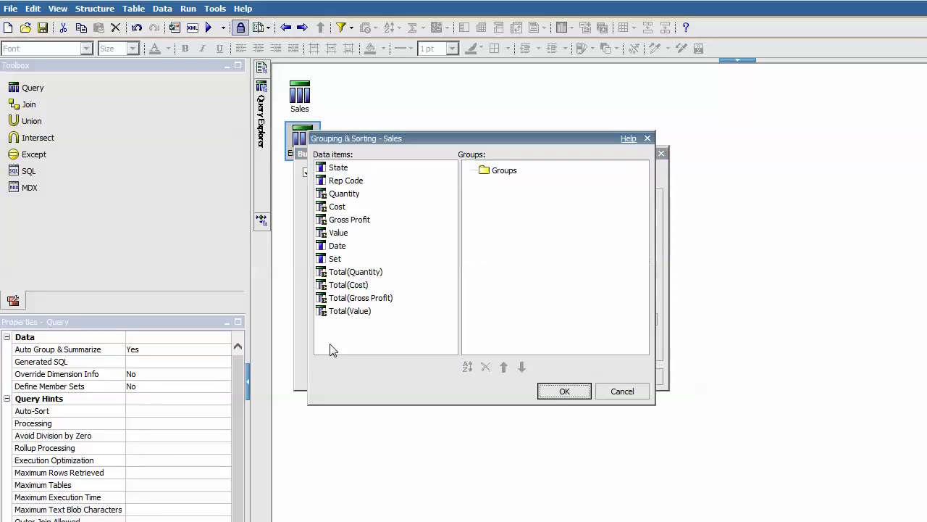
click(475, 175)
drag(339, 167, 504, 171)
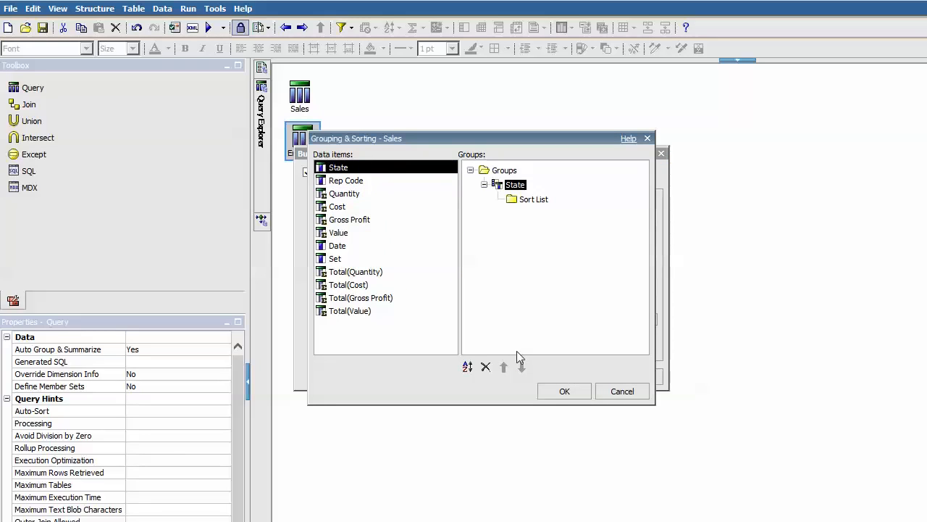
click(579, 394)
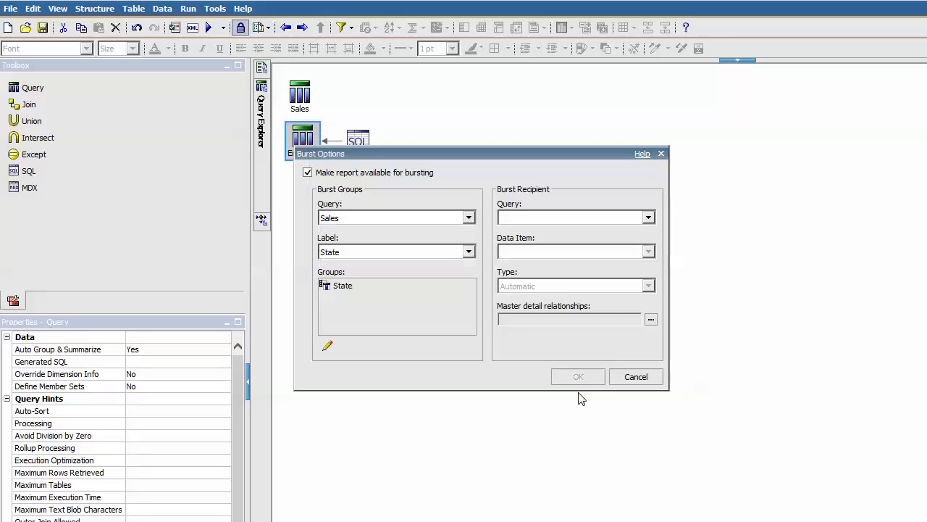
Set recipients to EmailList's EmailAddress item, typed as Email addresses
click(649, 218)
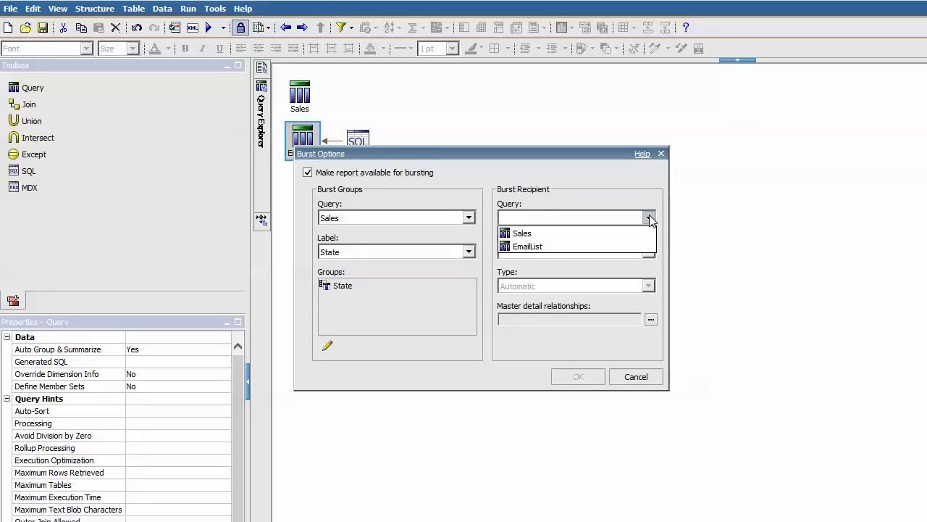
click(515, 247)
click(648, 252)
click(572, 293)
click(649, 287)
click(565, 311)
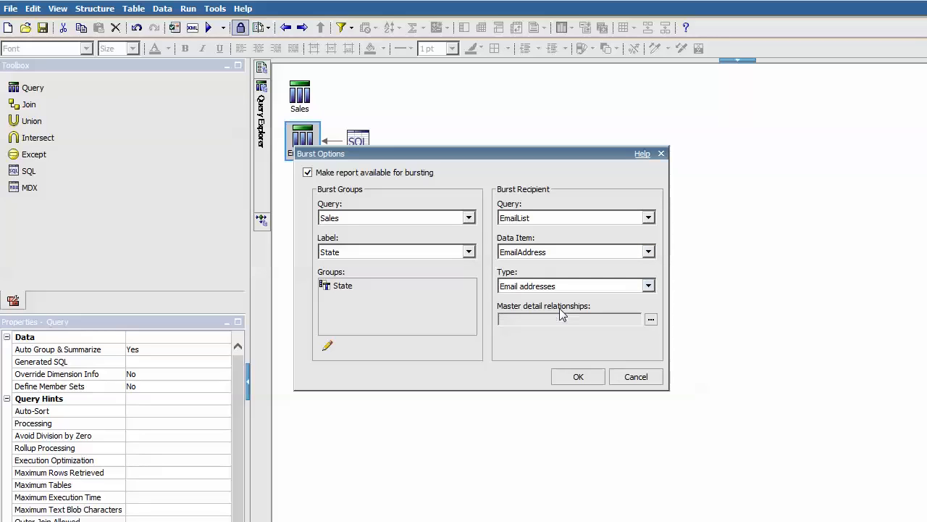
click(652, 322)
Link master Sales State to detail EmailList State, accept the burst options, and save SalesBurst
click(484, 107)
click(572, 199)
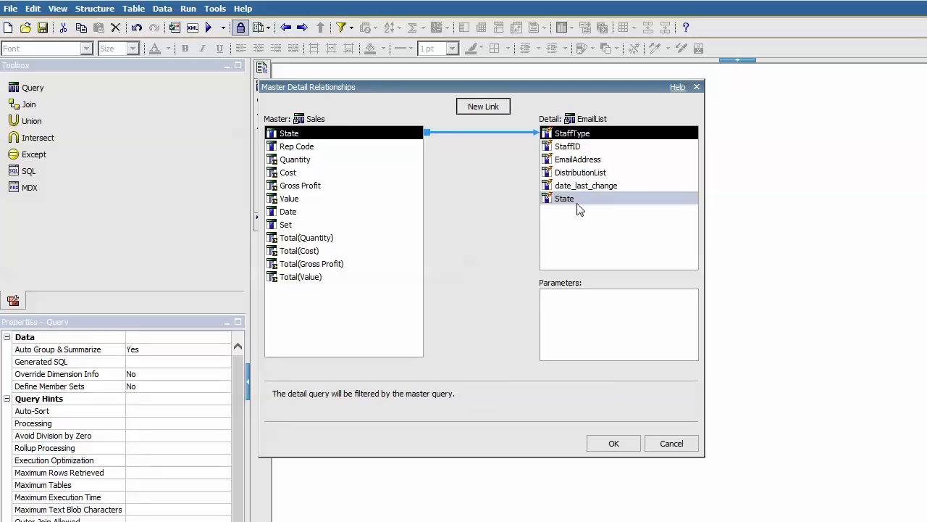
click(619, 442)
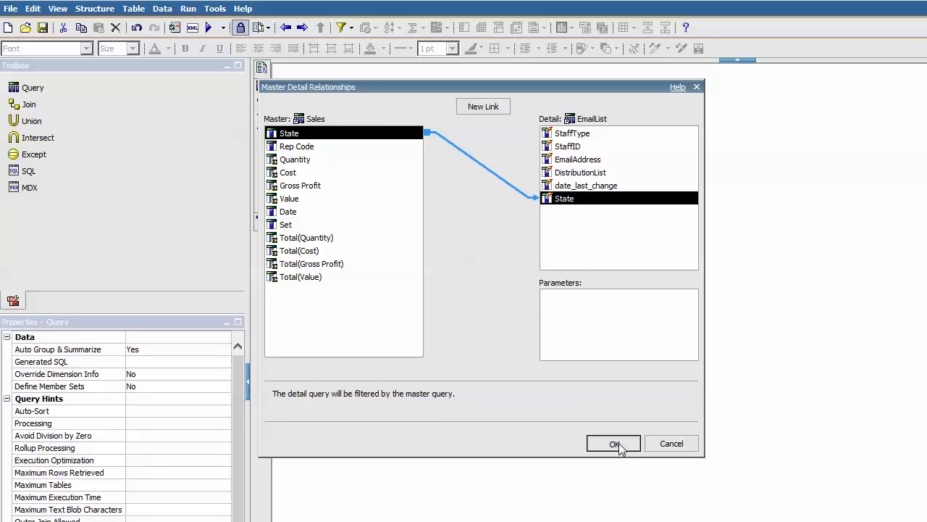
click(580, 381)
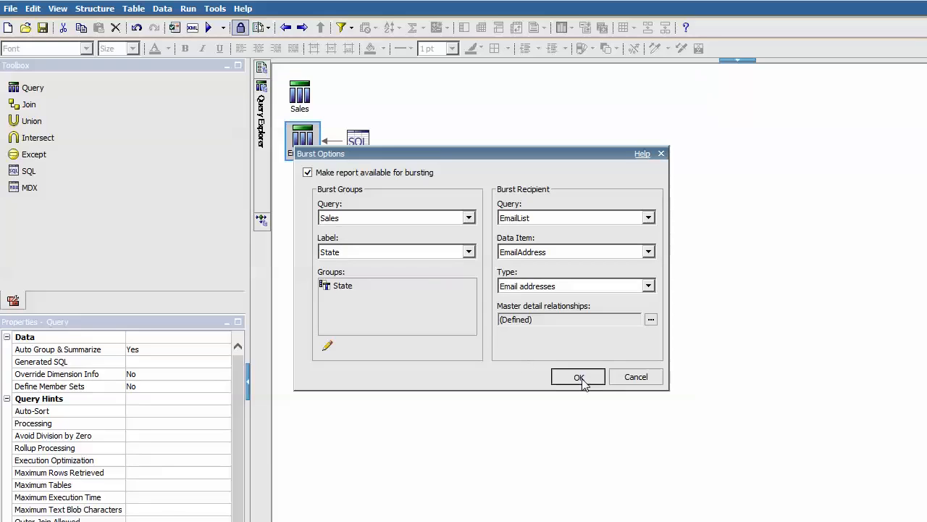
click(11, 9)
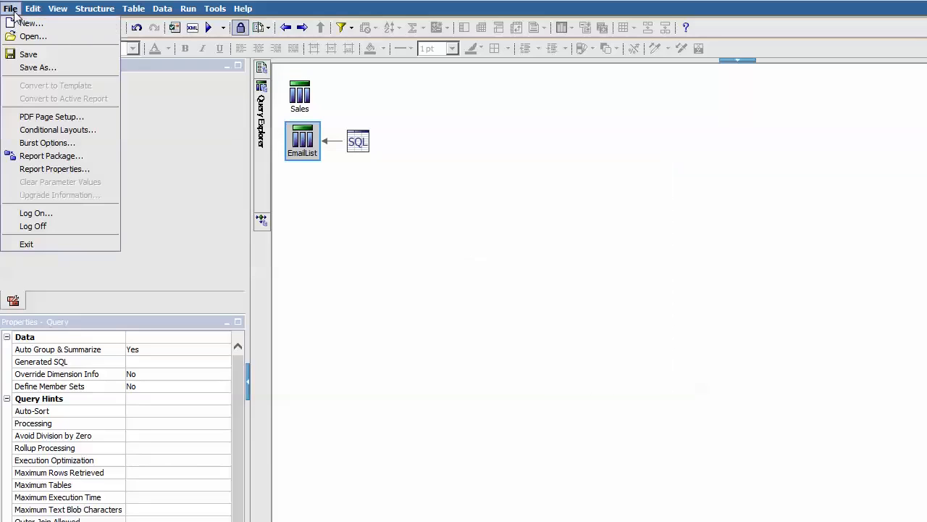
click(40, 54)
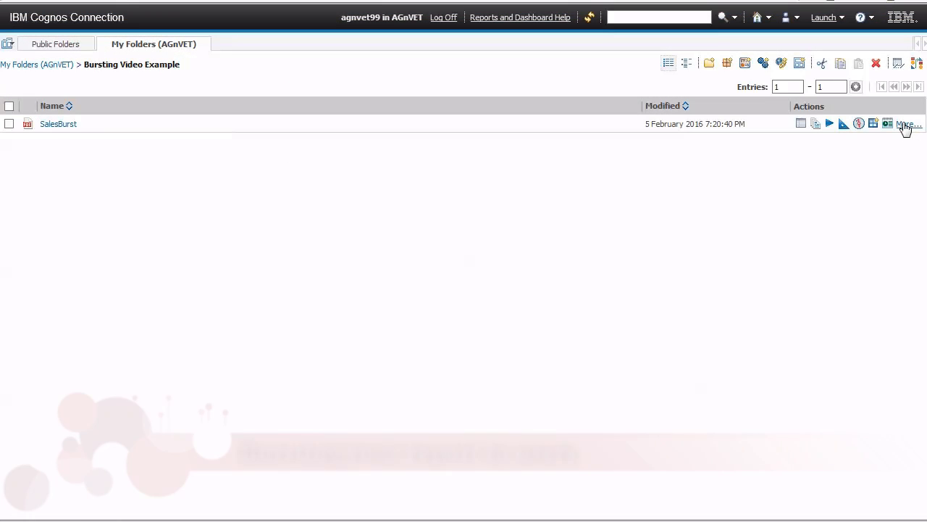
In SalesBurst's advanced run options, choose a background run that bursts the report and sends it by email
click(905, 126)
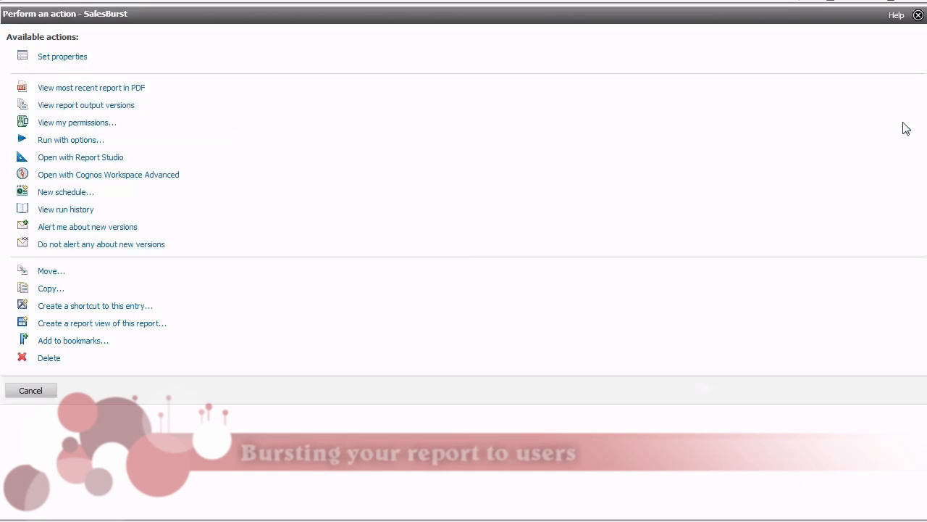
click(67, 143)
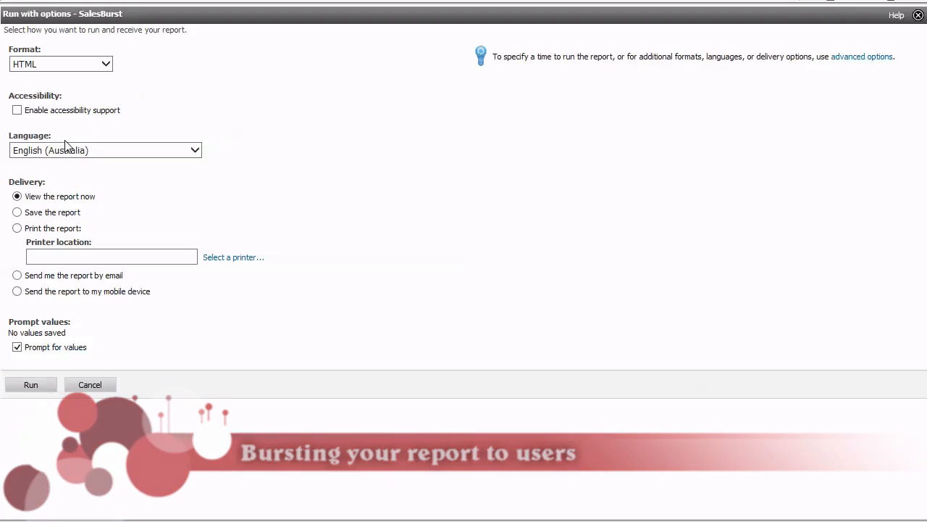
click(862, 57)
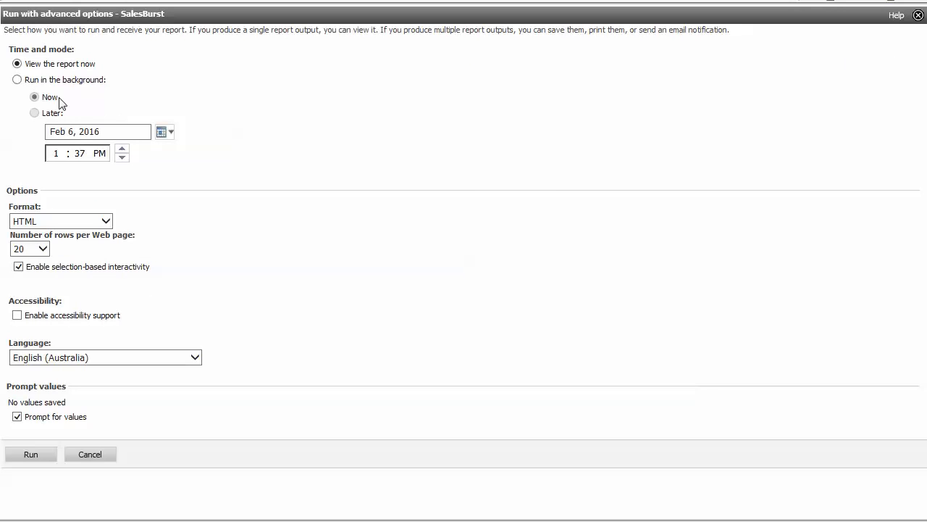
click(17, 81)
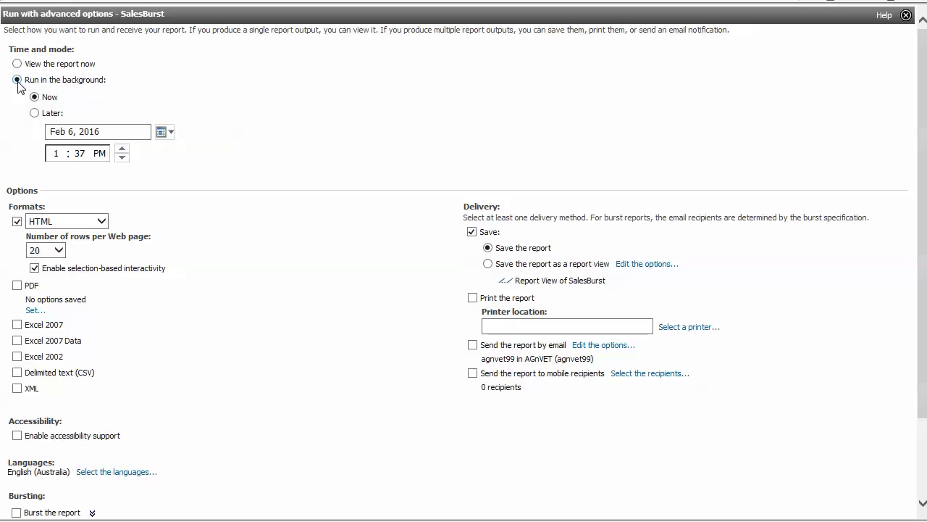
scroll(378, 254, down, 3)
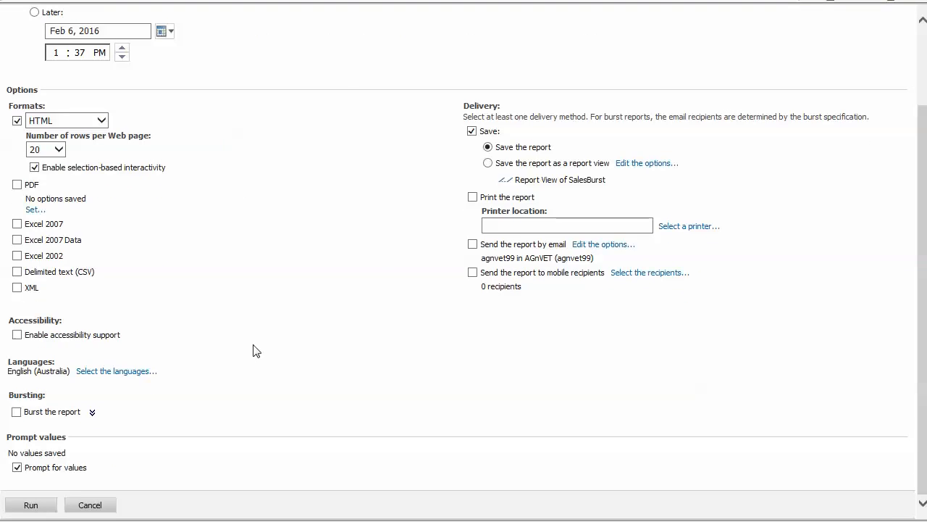
click(15, 412)
click(472, 247)
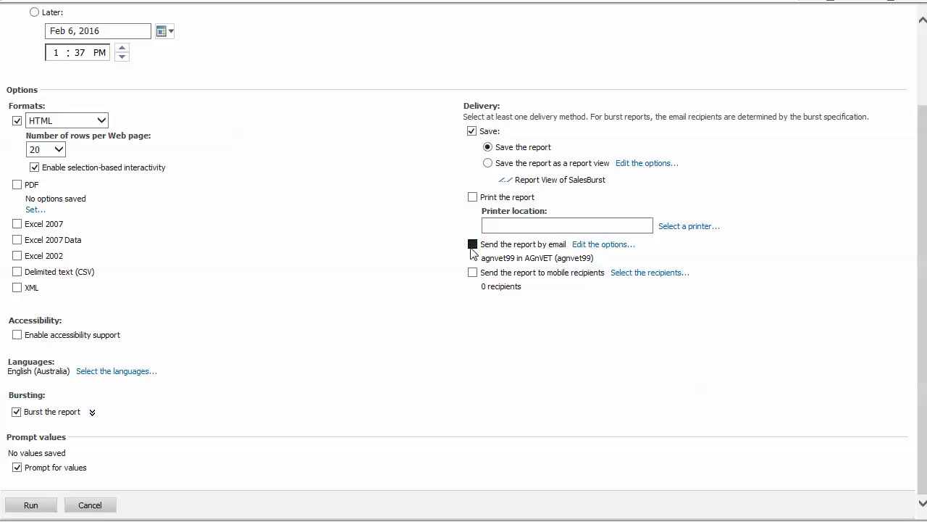
Replace the email subject with 'Sales By Start' and confirm the email options
click(594, 245)
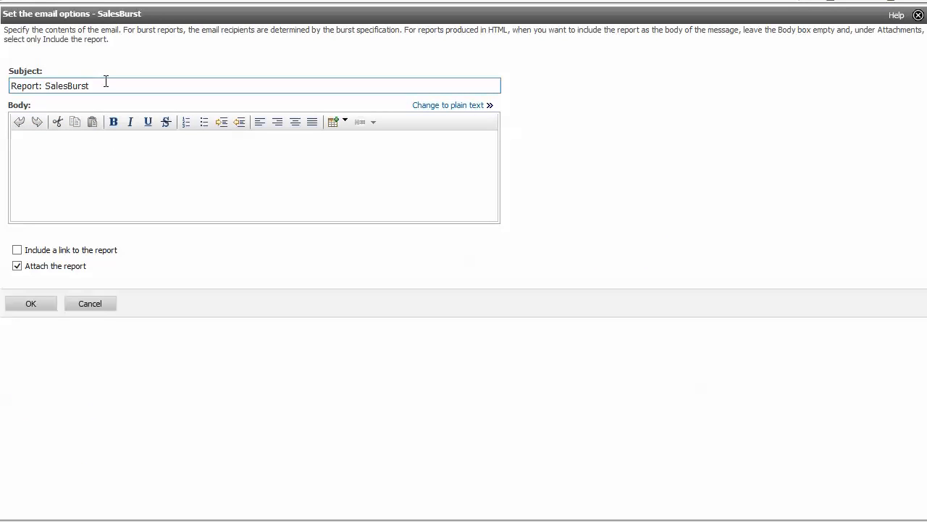
drag(106, 81, 16, 74)
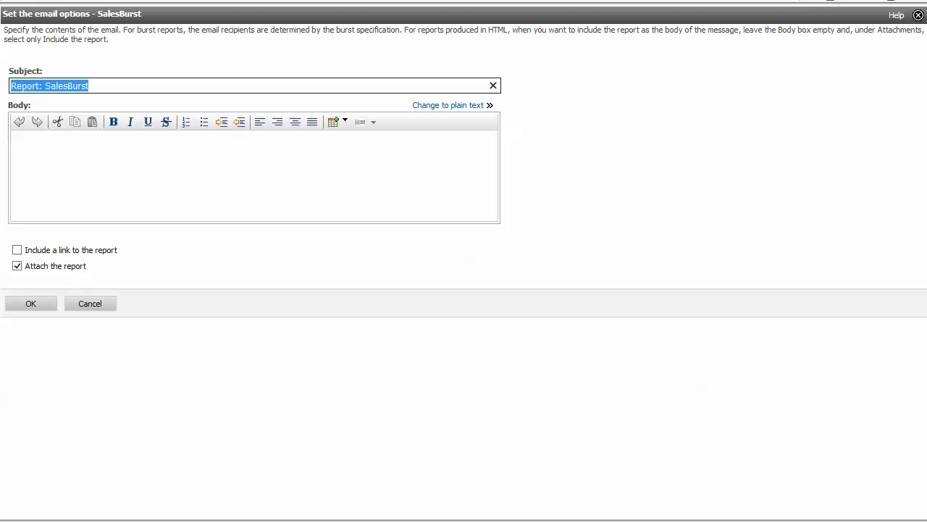
text(Sales By Start)
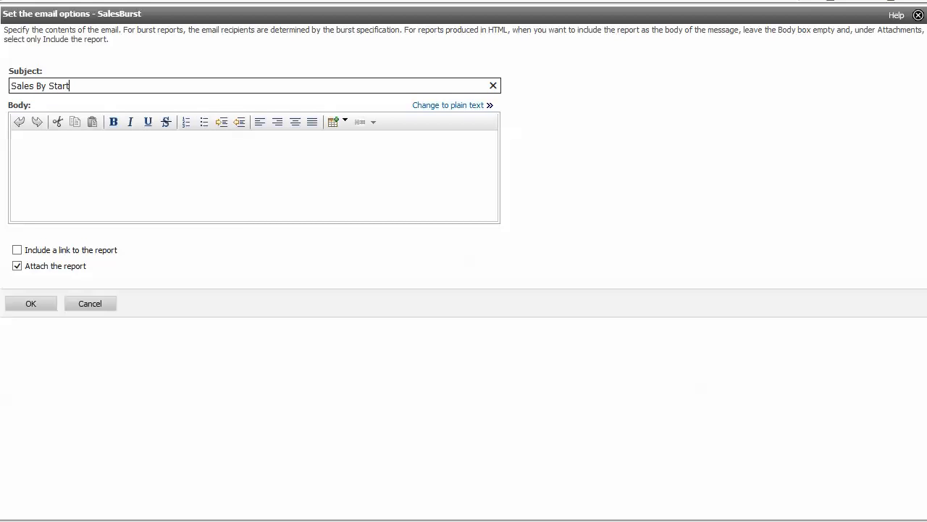
click(34, 304)
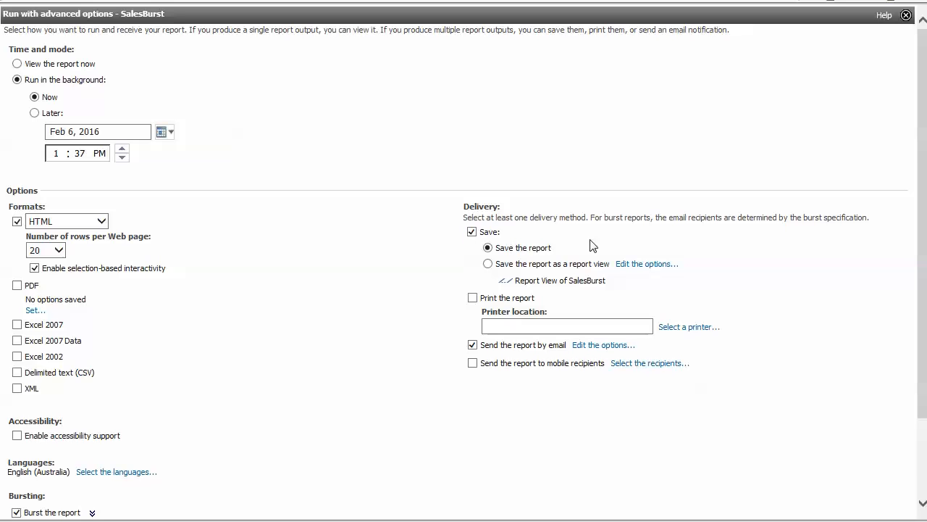
Run SalesBurst with the '0 - Company-territory-warehouse' territory set, requesting the run details view
scroll(897, 221, down, 3)
drag(922, 255, 923, 268)
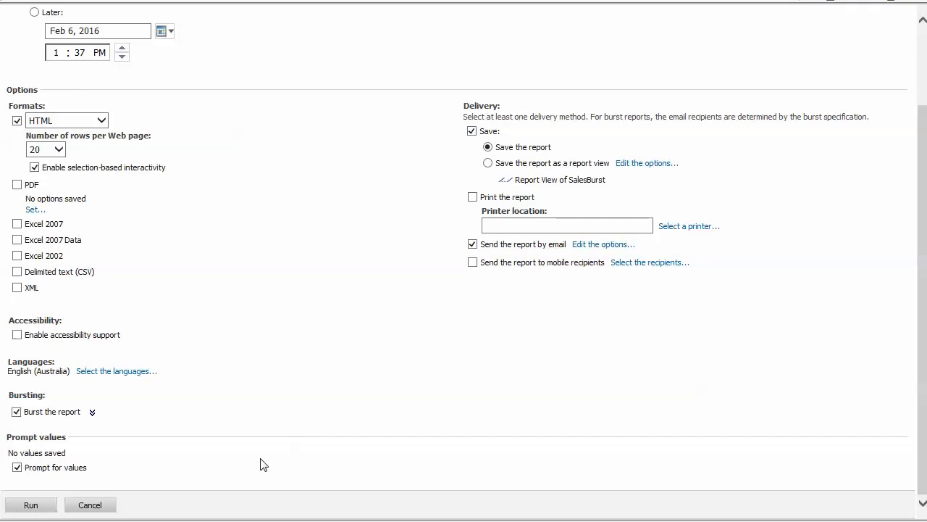
click(30, 512)
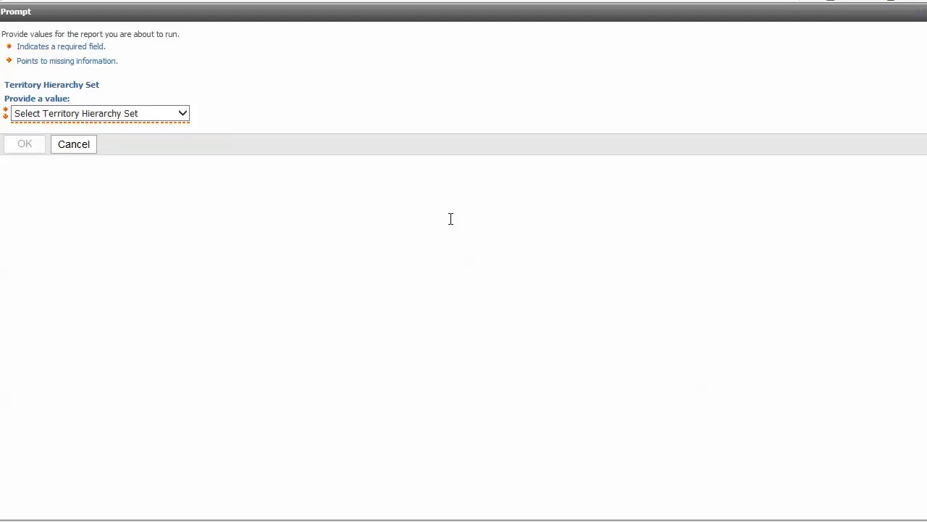
click(145, 114)
click(130, 136)
click(35, 144)
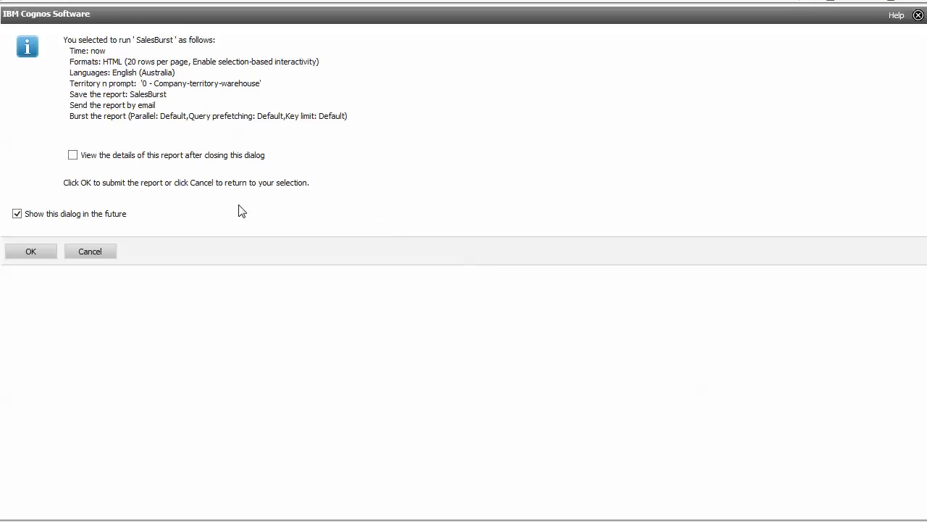
click(72, 157)
click(31, 253)
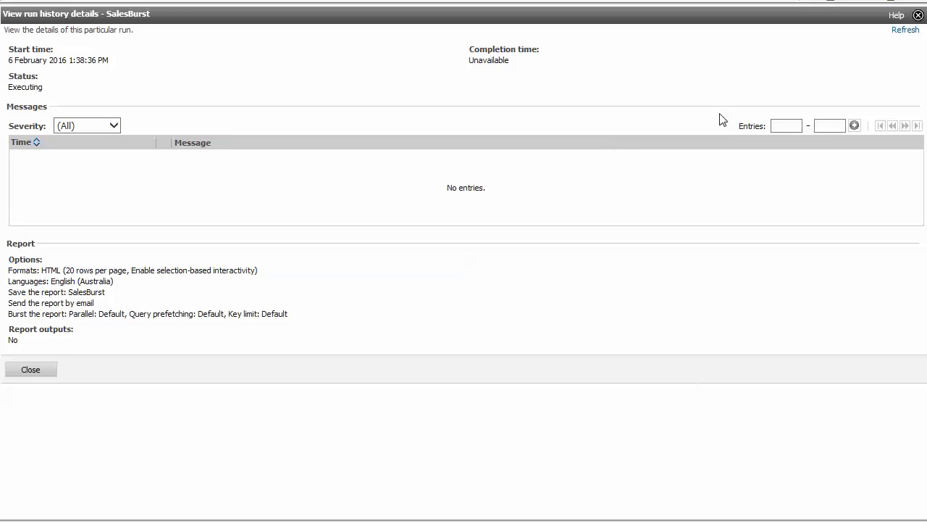
Refresh until the SalesBurst run shows Succeeded, review its report outputs, then close the output window
click(909, 35)
click(909, 34)
click(909, 35)
click(909, 35)
click(907, 32)
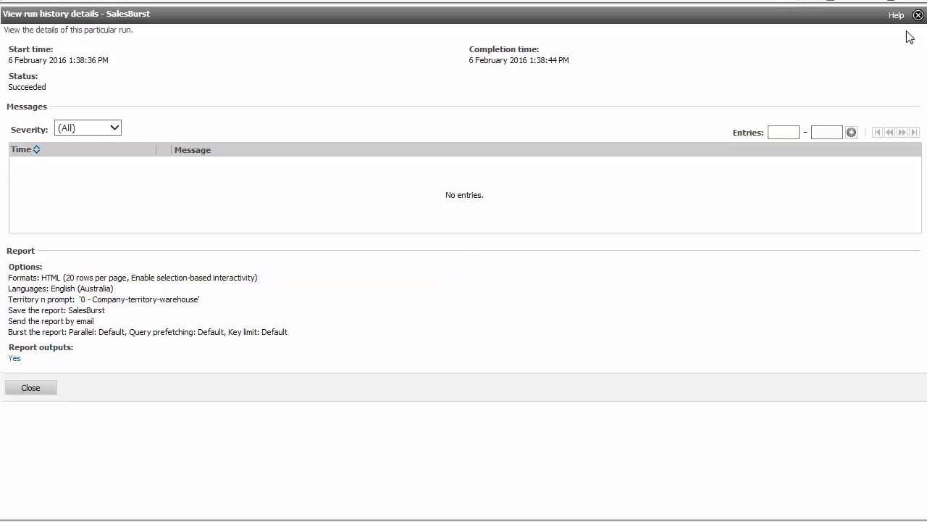
click(18, 359)
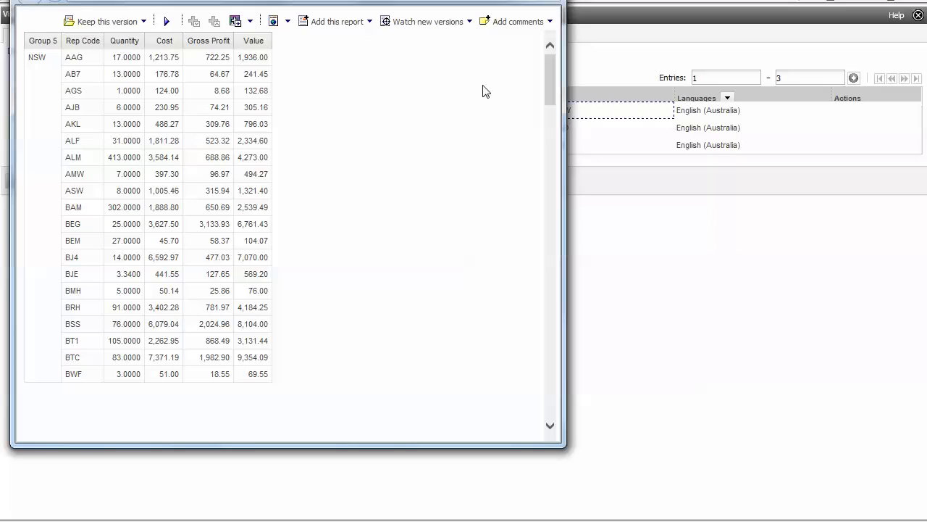
click(547, 2)
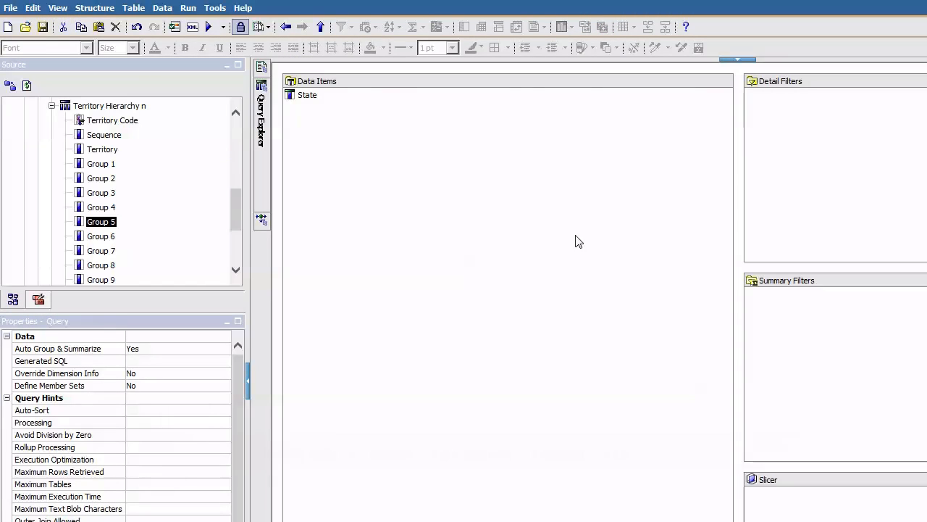
Open the EmailList query and drag a new Data Item from the Toolbox into its Data Items
click(305, 98)
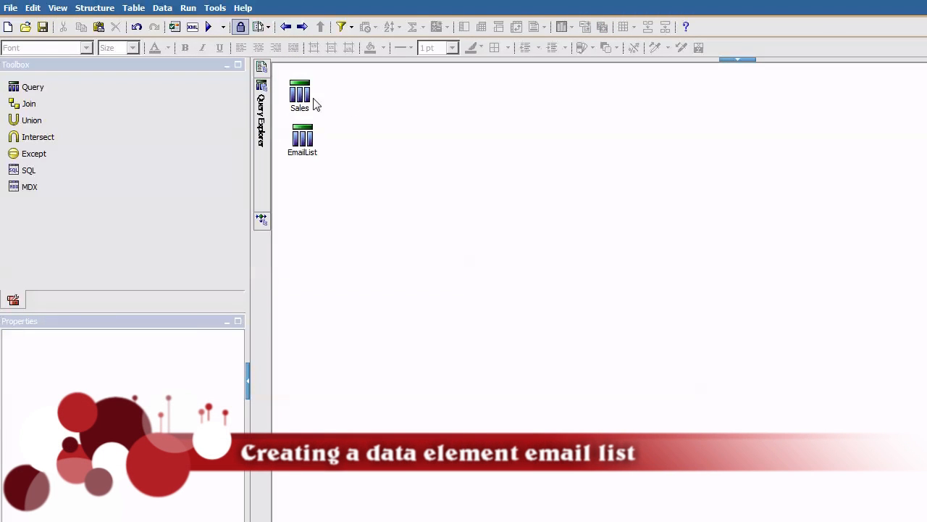
click(308, 98)
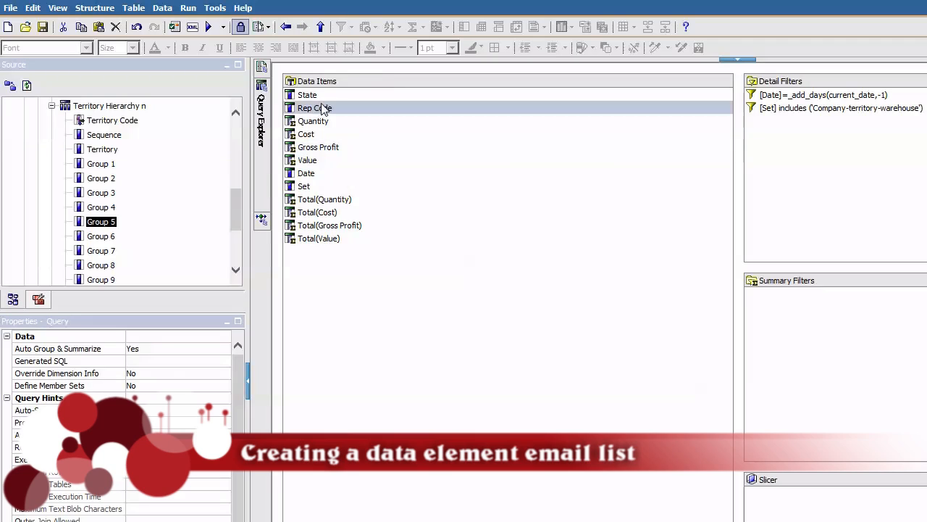
click(307, 95)
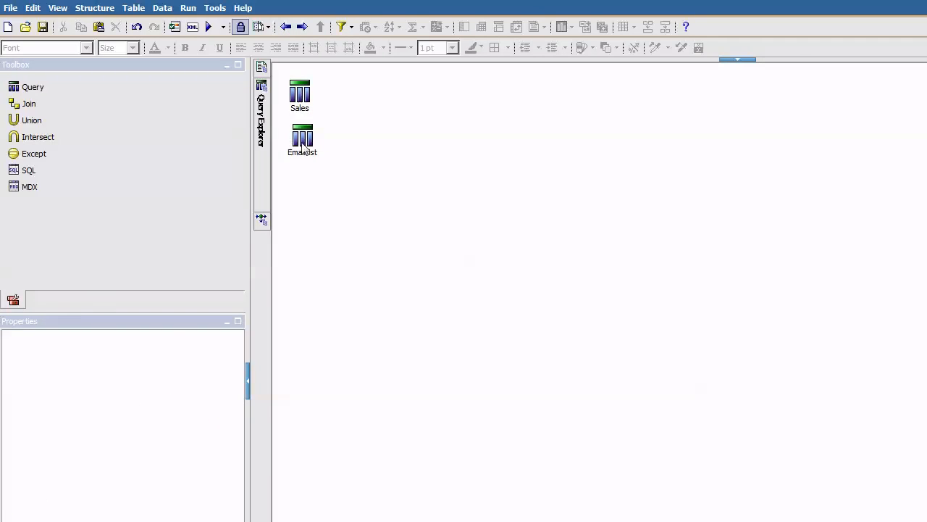
double_click(305, 145)
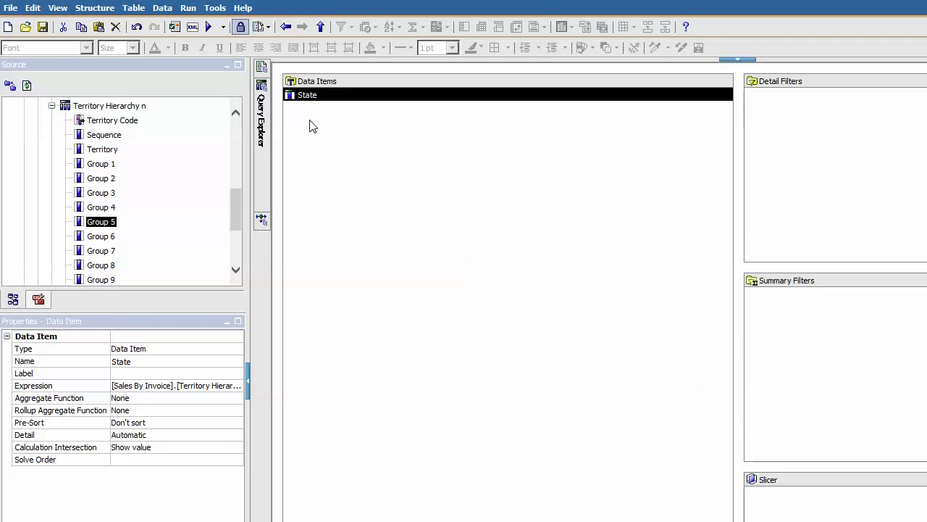
click(39, 303)
drag(40, 120, 343, 171)
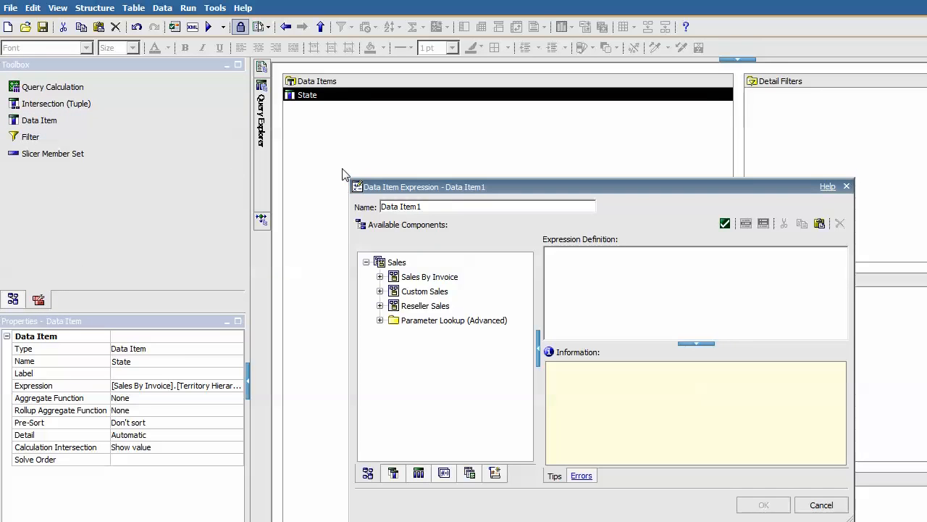
Rename the new data item to EmailAddress
drag(449, 208, 356, 196)
text(EmailL)
key(BackSpace)
text(Address)
Write a Case expression with a when line mapping State 'NSW' to a staff email, duplicated three times
click(611, 274)
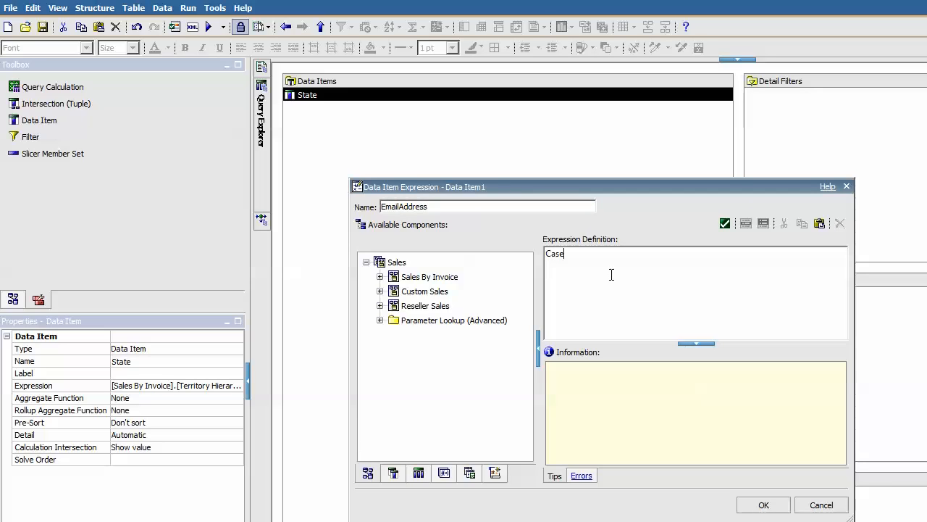
text(Case)
key(Return)
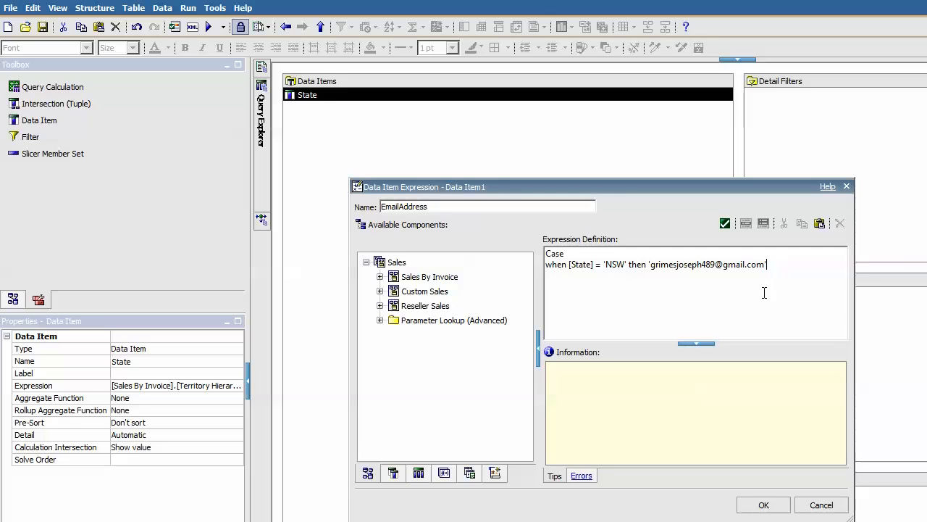
key(ctrl+v)
key(ctrl+v)
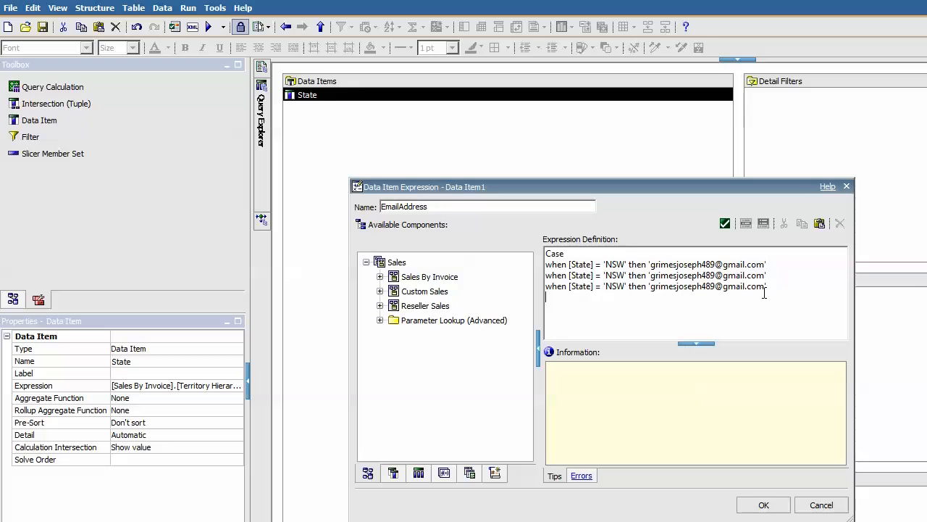
key(ctrl+v)
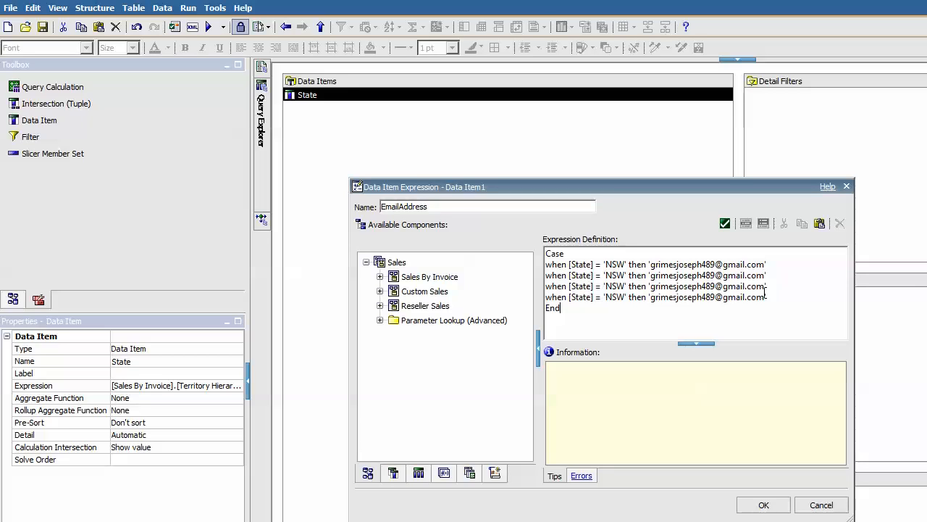
Change the copied conditions' state codes to VIC, QLD and TAS
click(628, 275)
key(BackSpace)
key(BackSpace)
key(BackSpace)
key(BackSpace)
text(VIC)
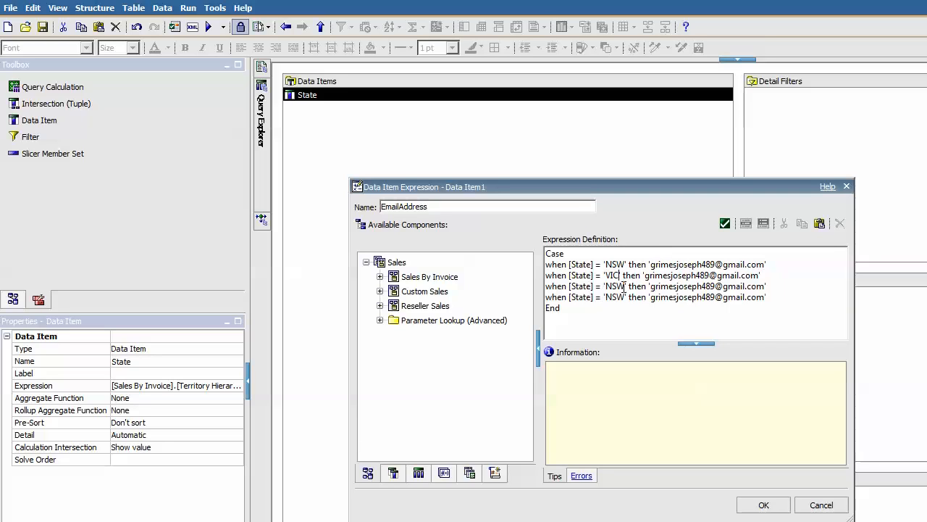
key(BackSpace)
key(BackSpace)
key(BackSpace)
text(QLD)
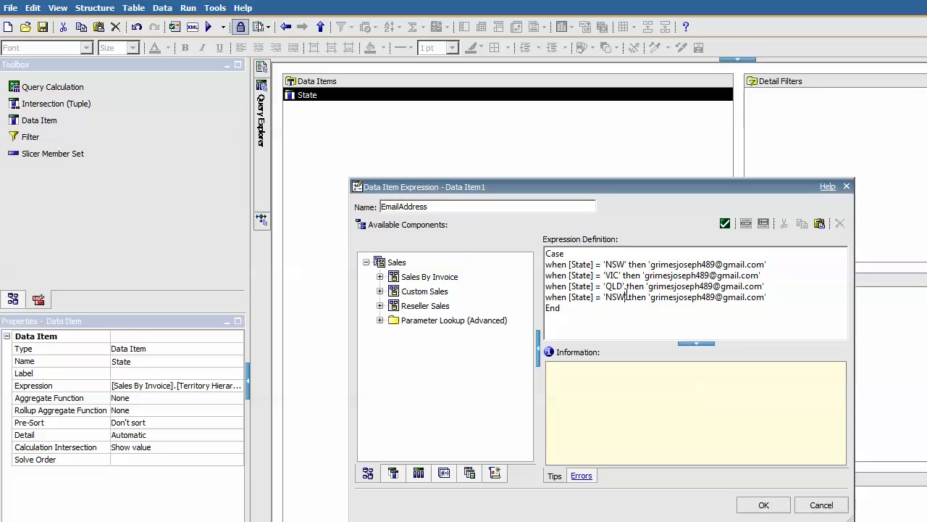
key(BackSpace)
key(BackSpace)
key(BackSpace)
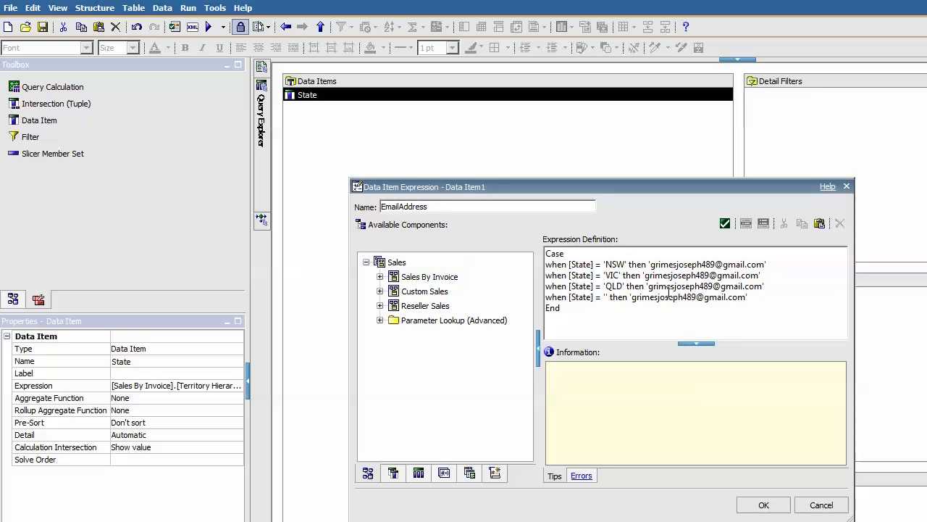
text(TAS)
Replace the VIC condition's email address, validate the expression, and accept it
click(773, 276)
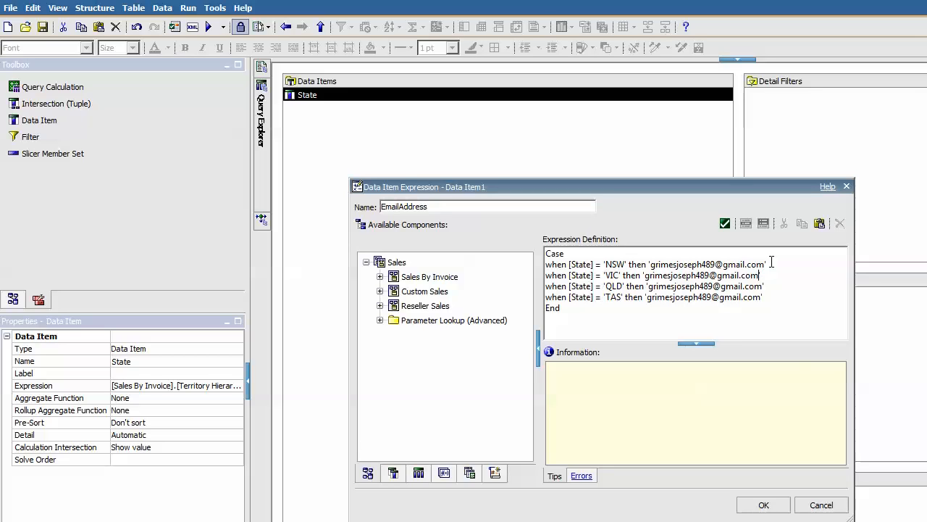
key(BackSpace)
key(BackSpace)
key(BackSpace)
key(BackSpace)
key(BackSpace)
key(BackSpace)
key(BackSpace)
key(BackSpace)
key(BackSpace)
key(BackSpace)
key(BackSpace)
key(BackSpace)
key(BackSpace)
key(BackSpace)
key(BackSpace)
key(BackSpace)
key(BackSpace)
key(BackSpace)
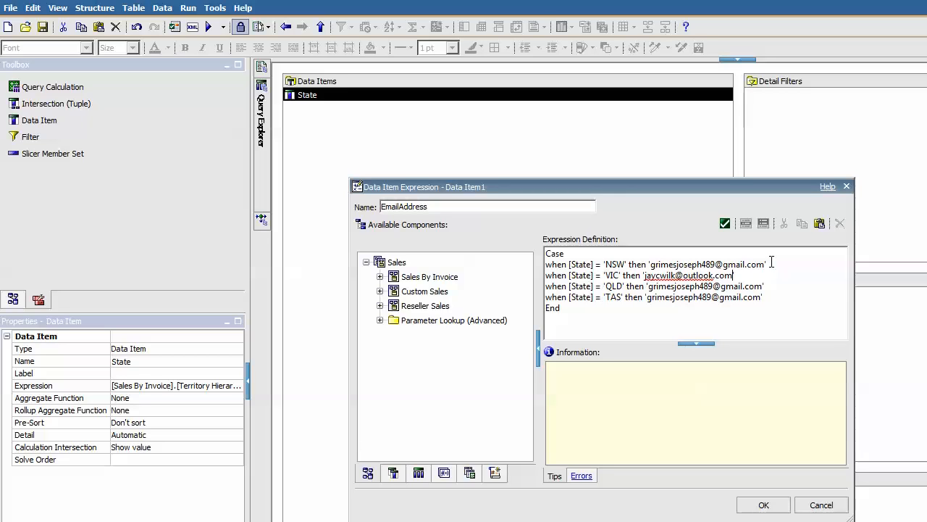
click(725, 224)
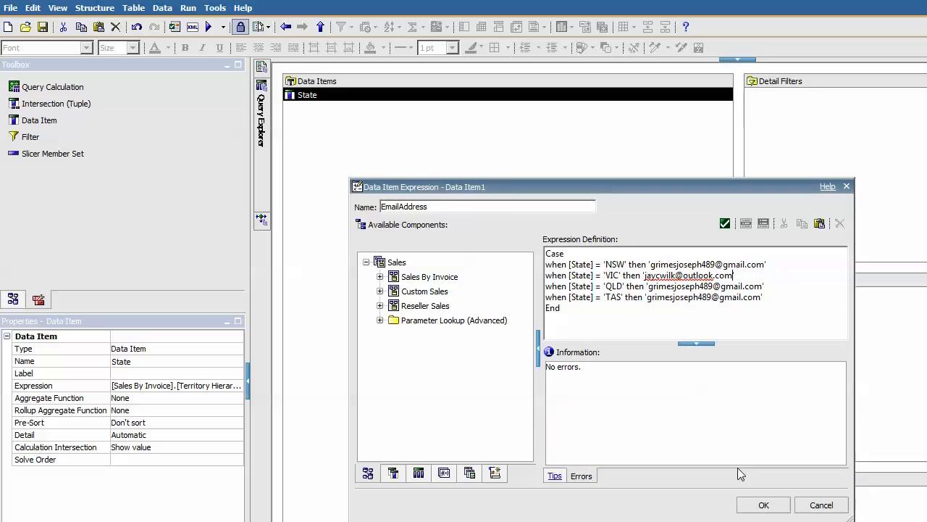
click(765, 505)
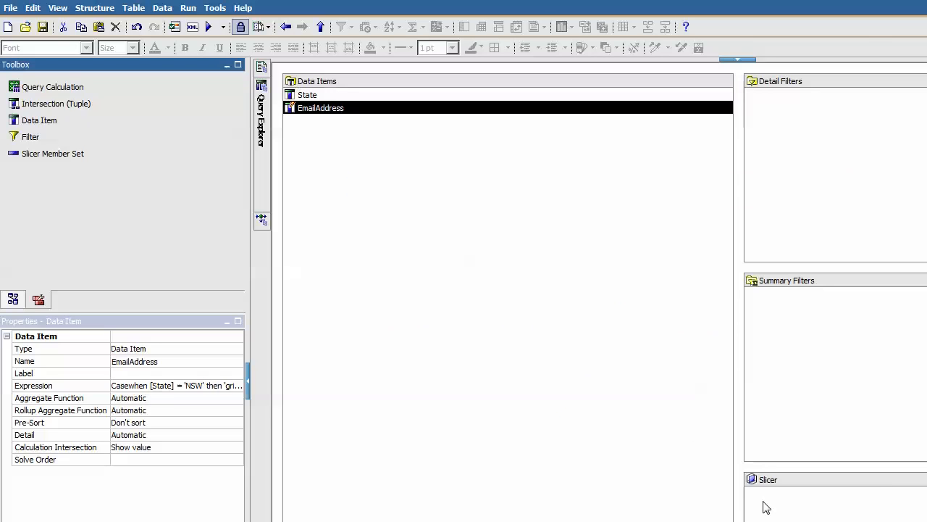
Preview EmailList's tabular data, accepting the prompt, to confirm each state's email, then close the viewer
click(285, 27)
click(302, 137)
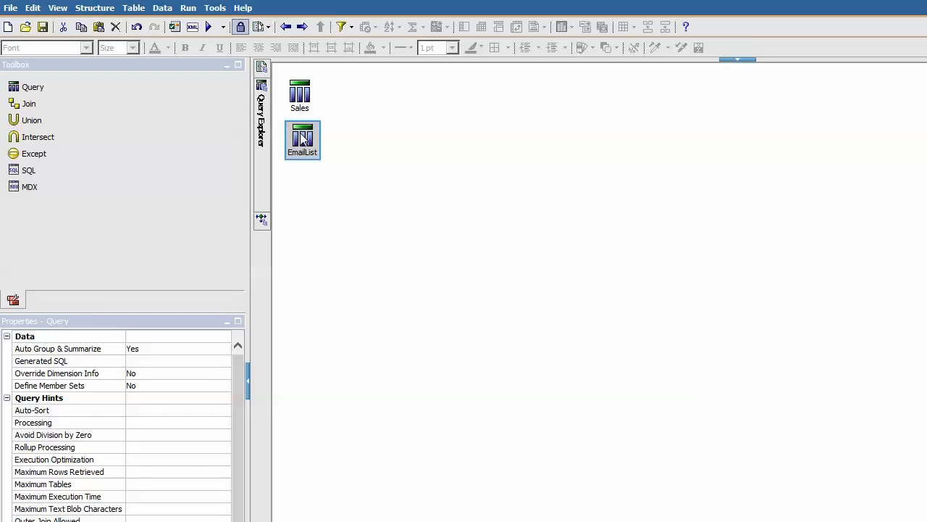
right_click(301, 133)
click(355, 234)
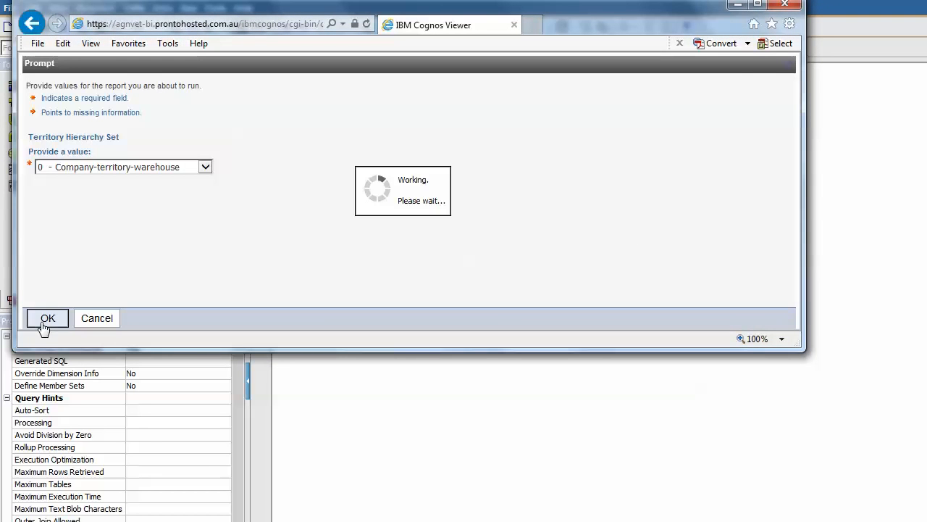
click(45, 320)
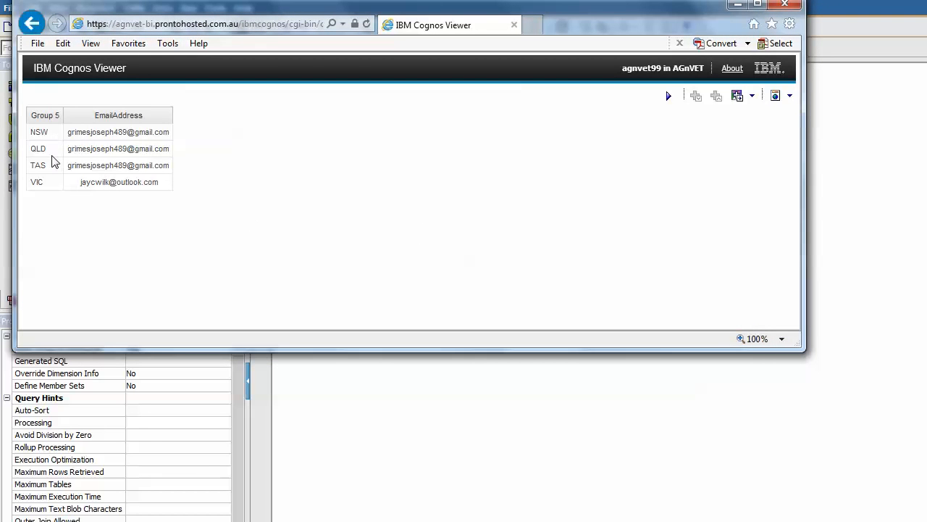
drag(116, 184, 158, 188)
click(206, 233)
click(795, 9)
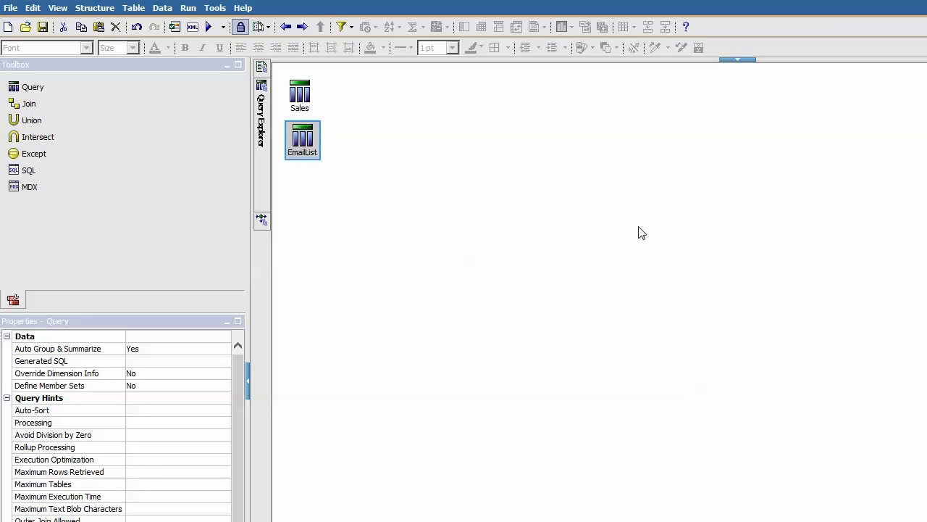
click(415, 215)
Enable bursting on the Sales query, labelled by State, with State added as the burst group
click(10, 7)
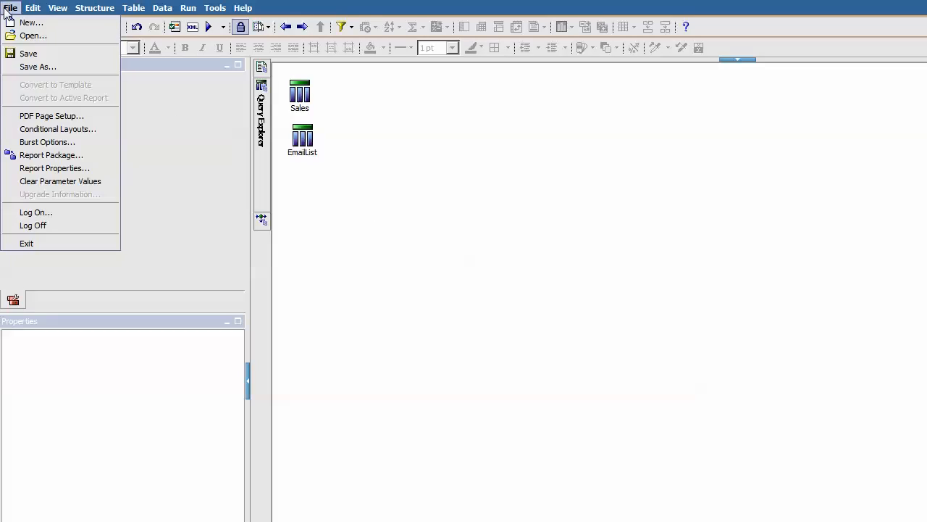
click(46, 142)
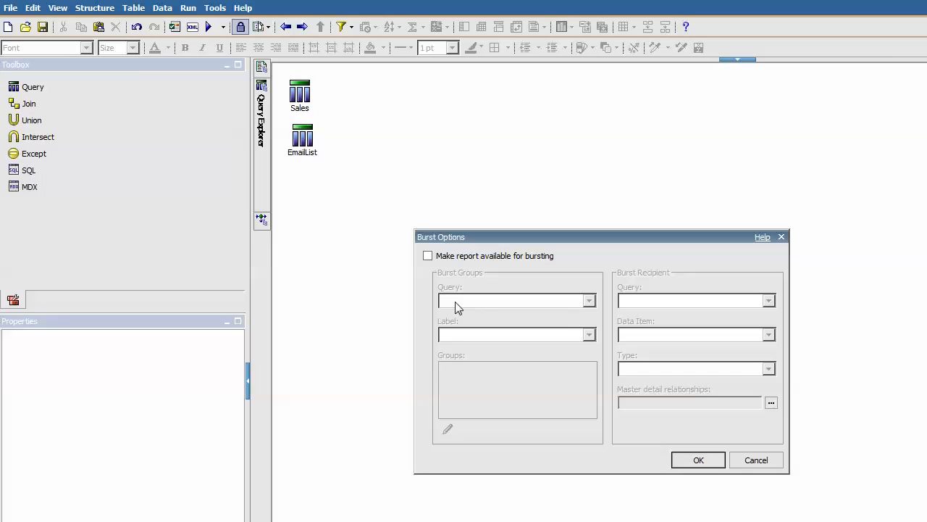
click(427, 256)
click(589, 300)
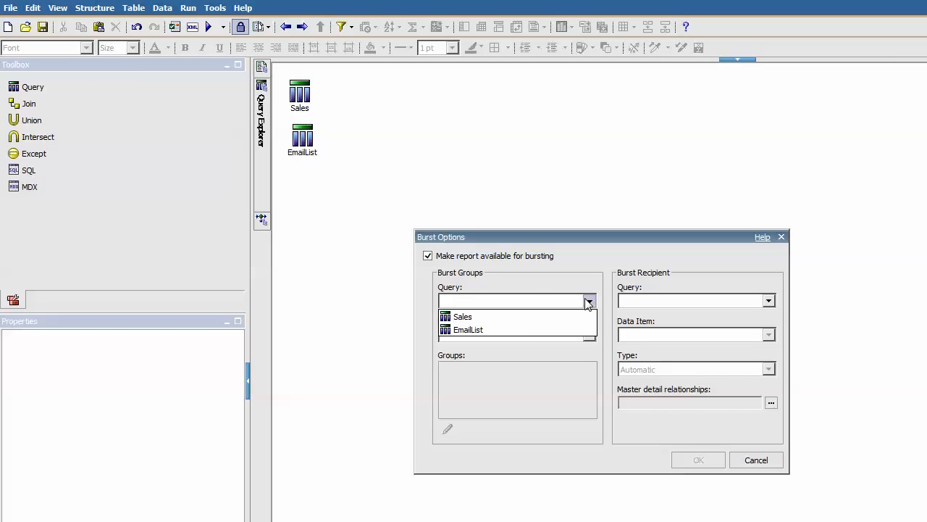
click(504, 318)
click(591, 335)
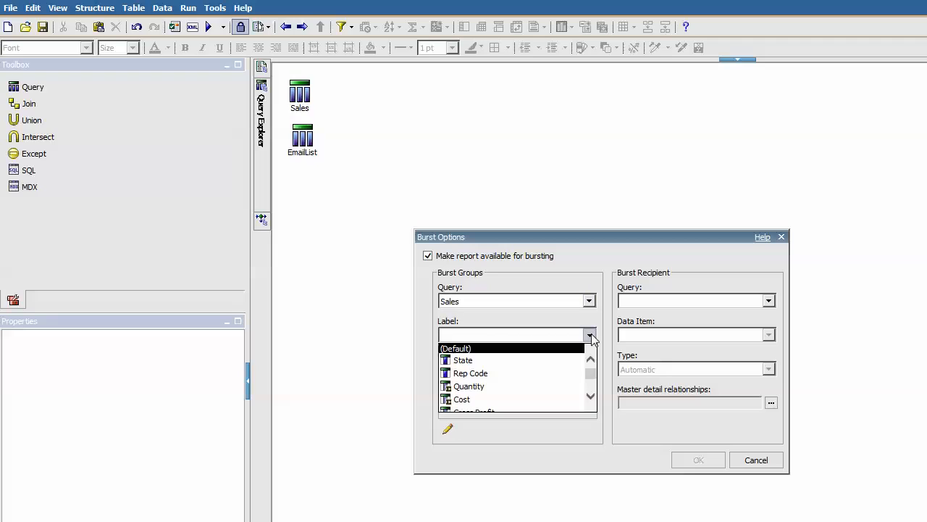
click(527, 359)
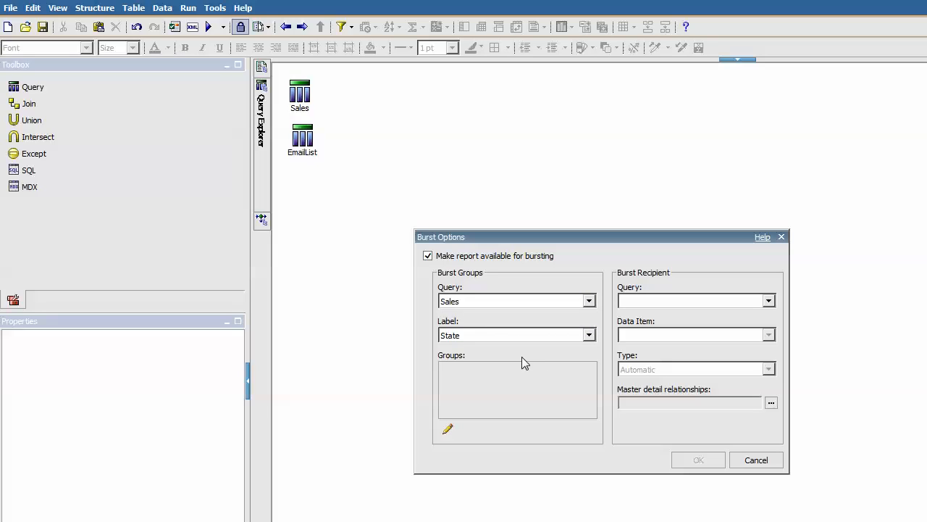
click(455, 427)
click(624, 255)
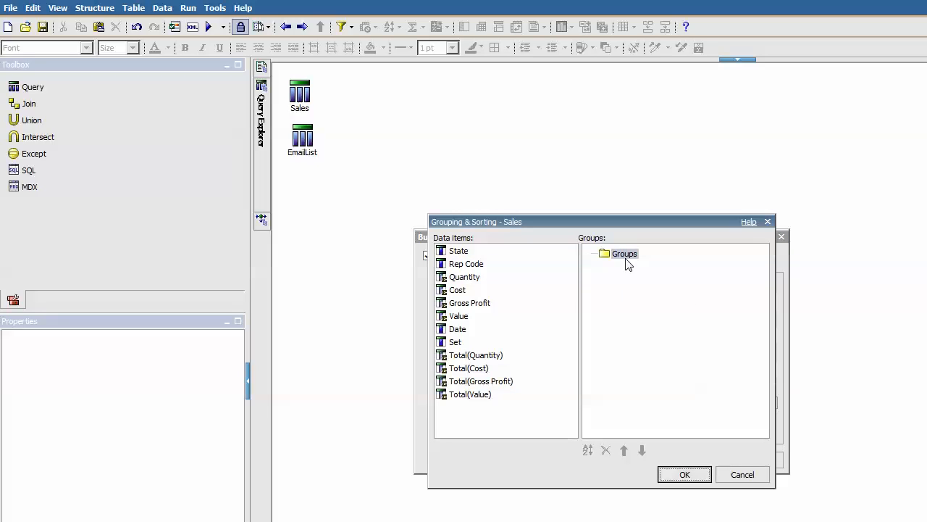
double_click(502, 255)
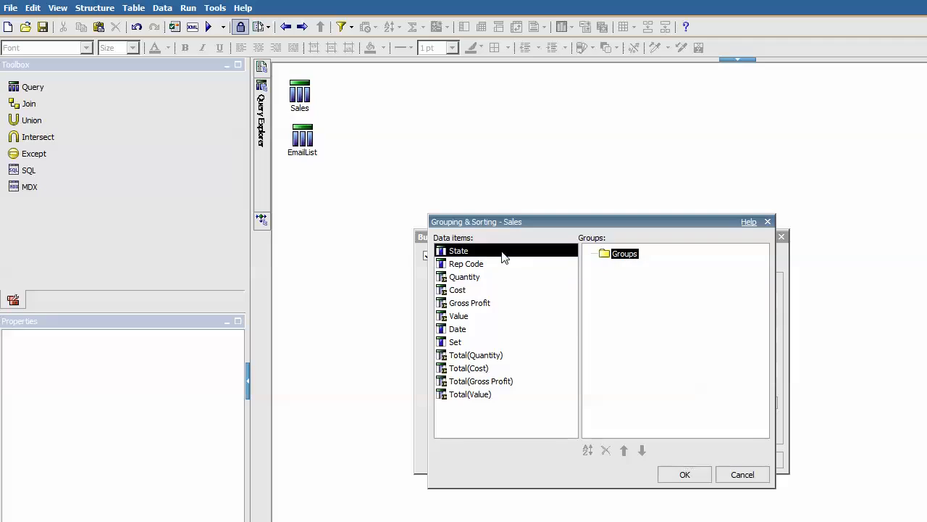
click(686, 475)
Take burst recipients from EmailList's EmailAddress, with recipient type Email addresses
click(769, 300)
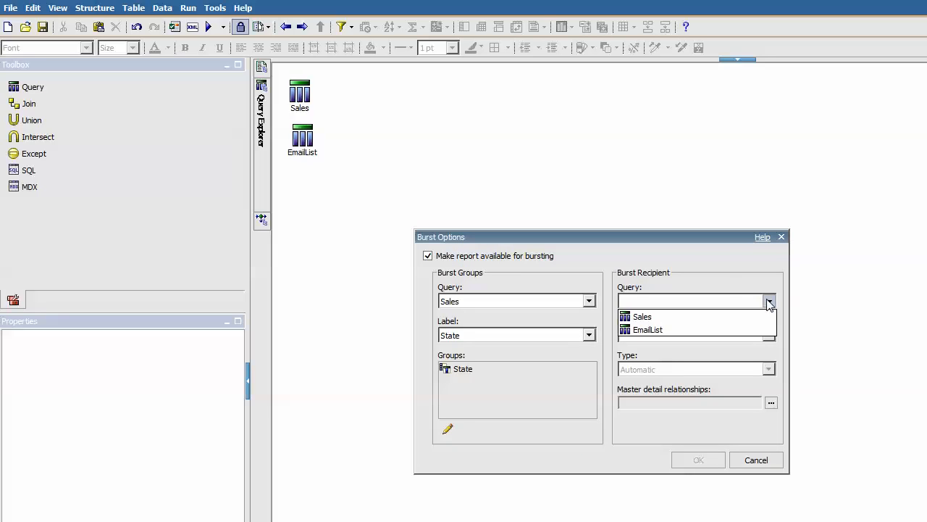
click(687, 326)
click(766, 335)
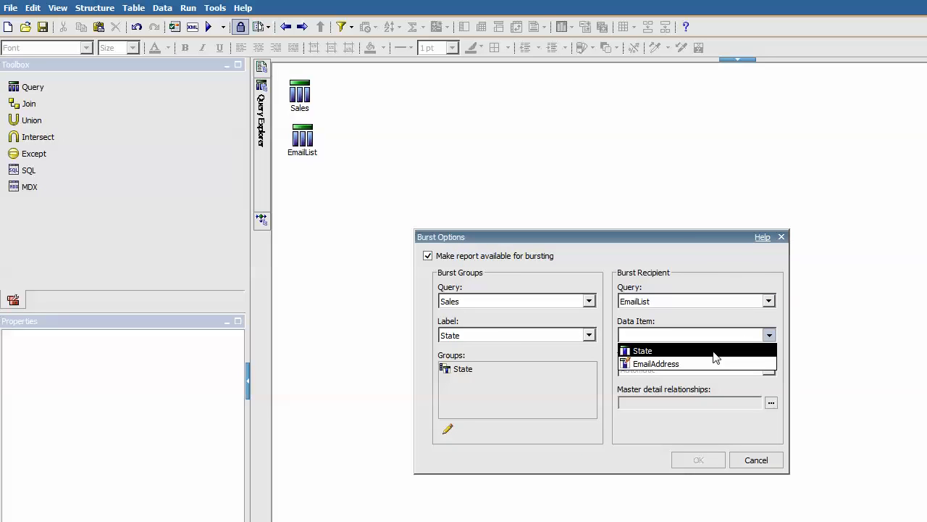
click(703, 362)
click(768, 369)
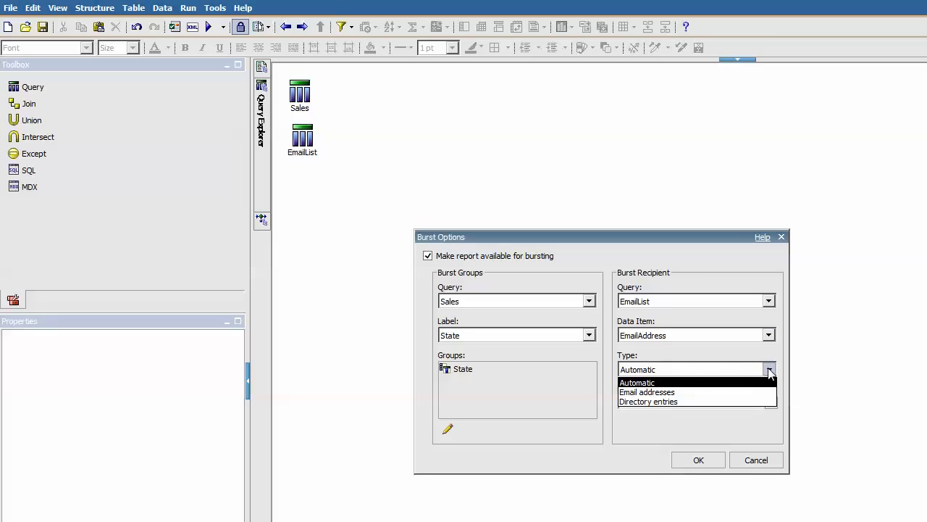
click(717, 382)
click(766, 371)
click(674, 392)
Create a master-detail link from Sales State to EmailList State
click(772, 406)
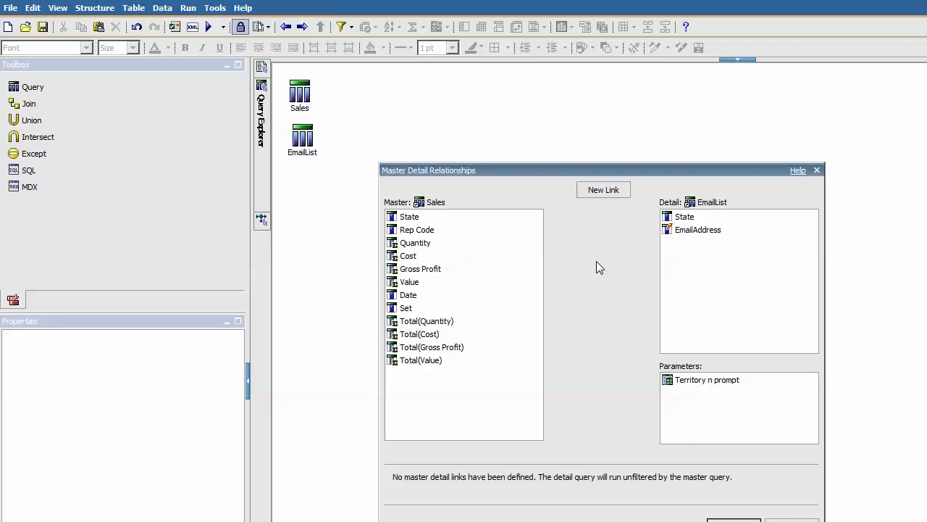
click(593, 192)
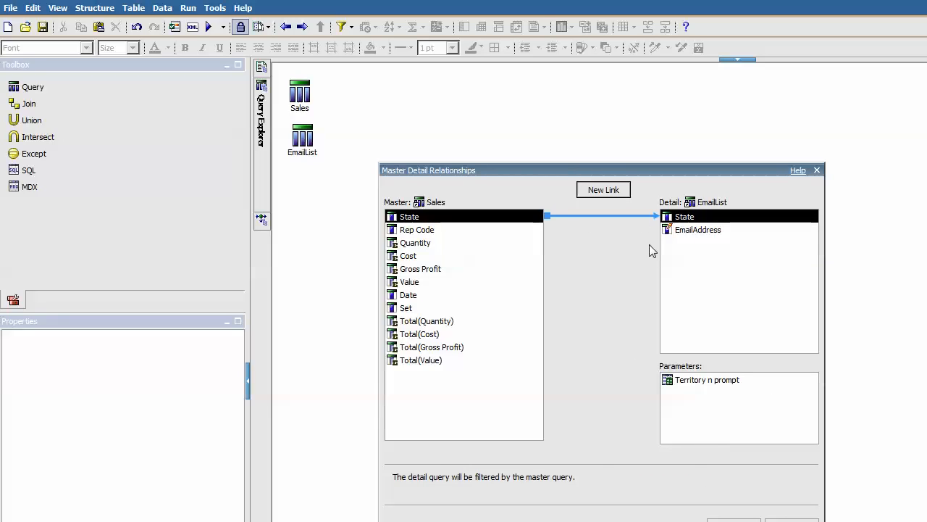
drag(643, 174, 630, 117)
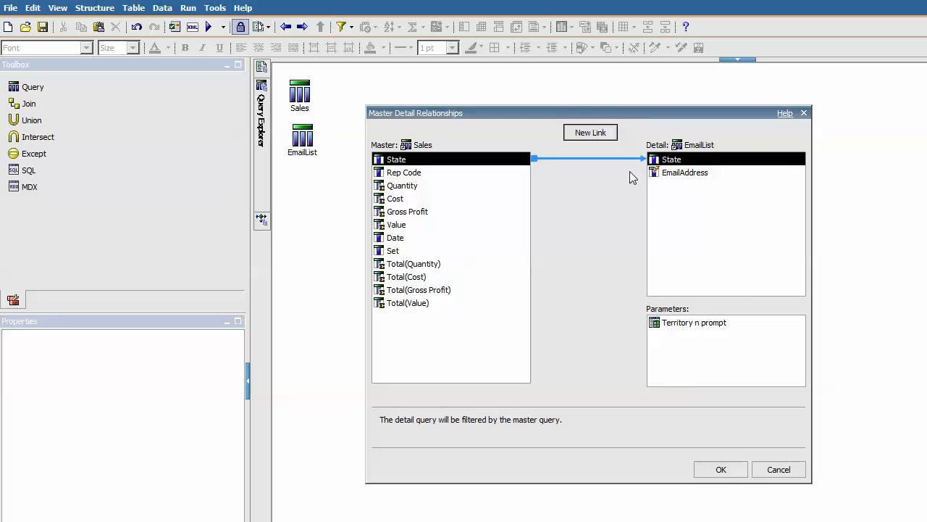
click(720, 470)
Apply the burst options and save the report
click(701, 460)
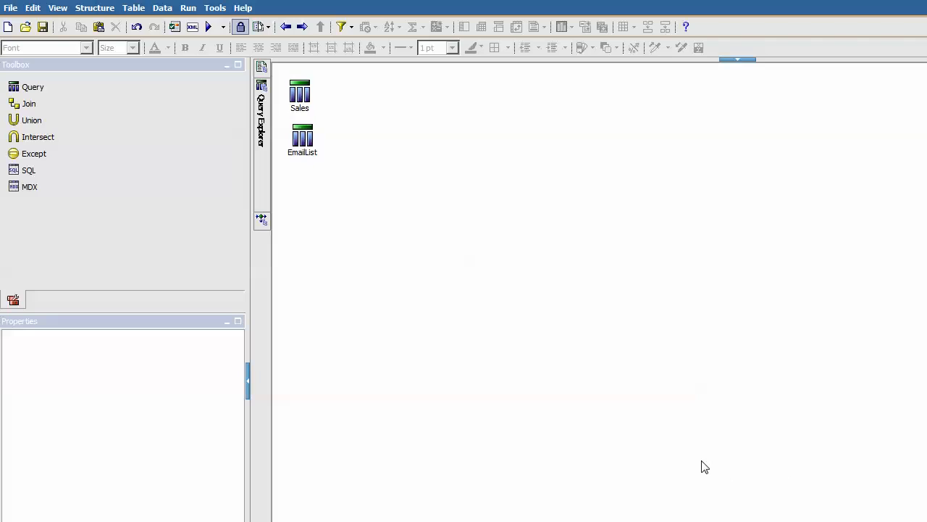
click(42, 27)
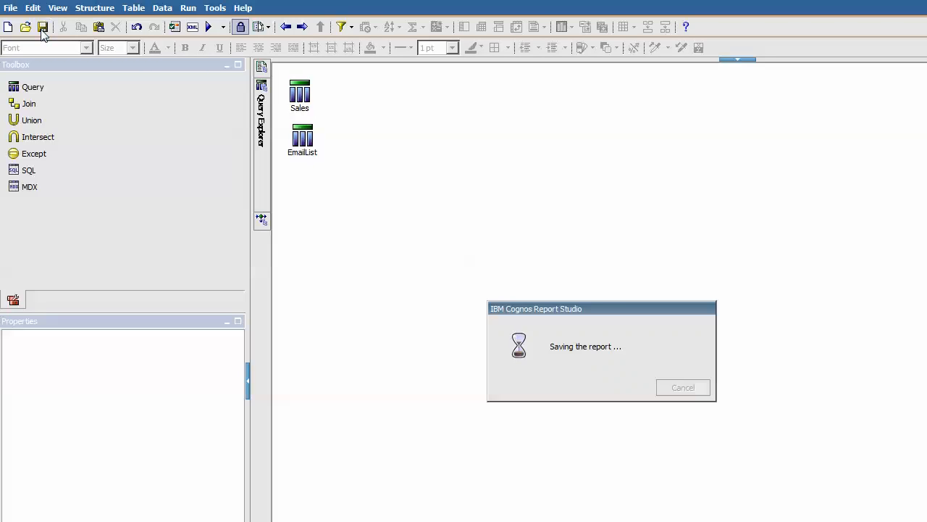
click(10, 8)
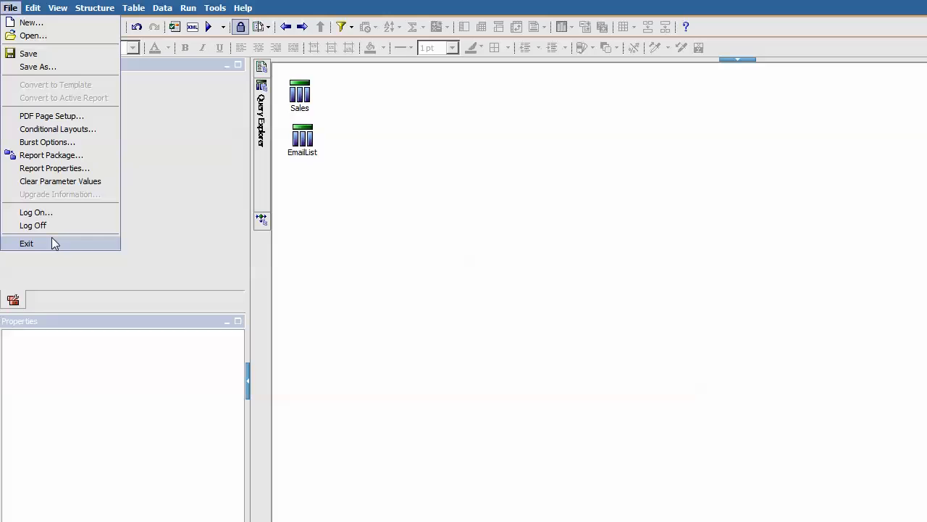
Exit Report Studio from the File menu
click(26, 243)
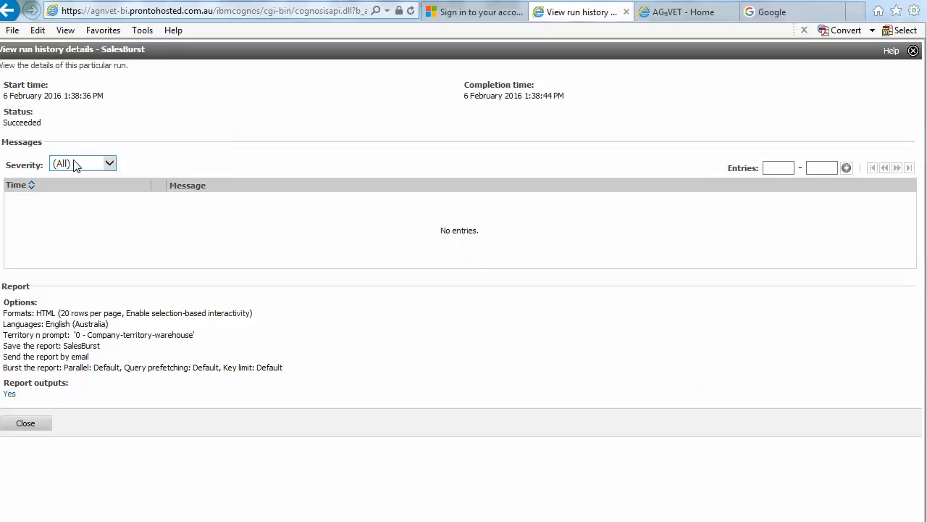
Close the run history and open Run with options for SalesBurst
click(22, 423)
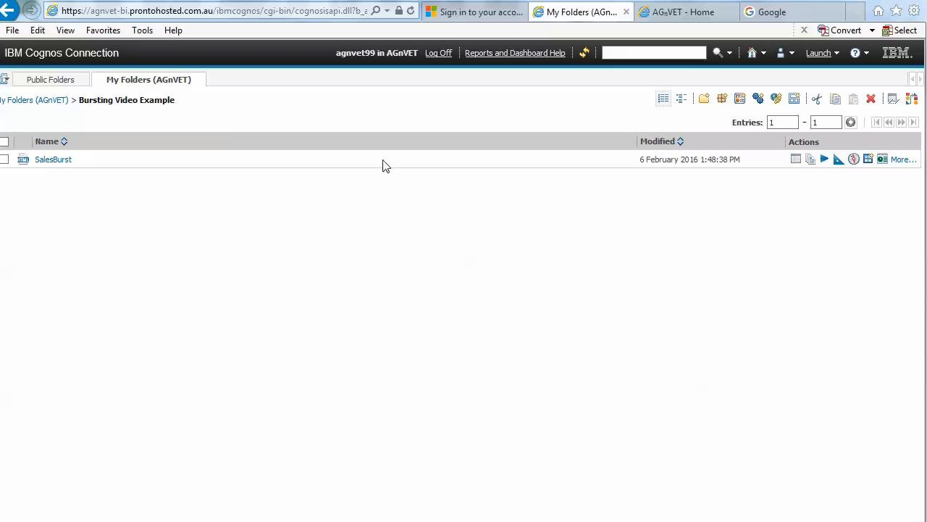
click(899, 164)
click(72, 176)
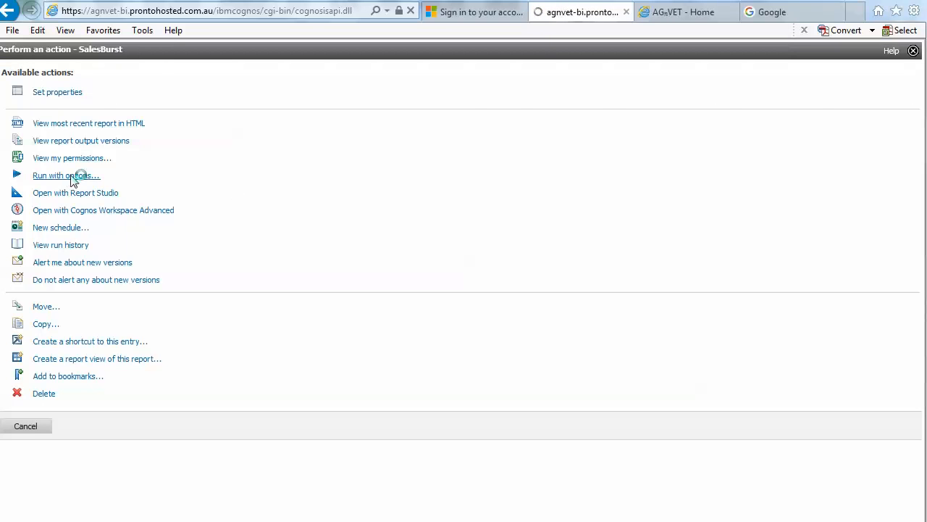
In the advanced run options, run in the background and deliver the report by email
click(849, 94)
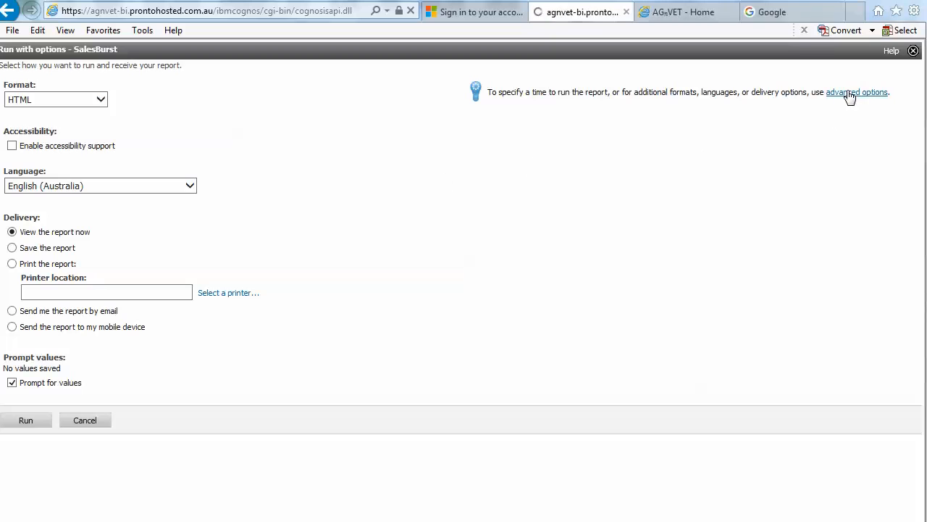
click(12, 115)
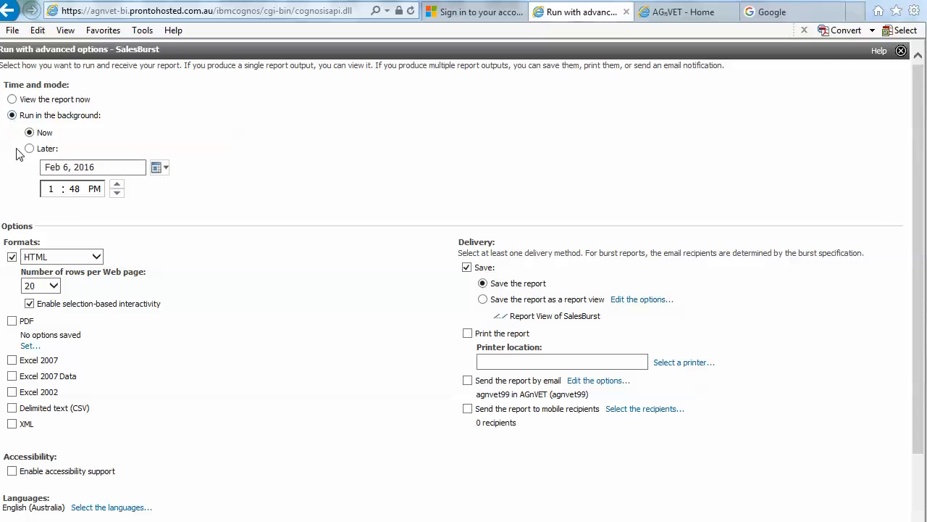
scroll(183, 404, down, 2)
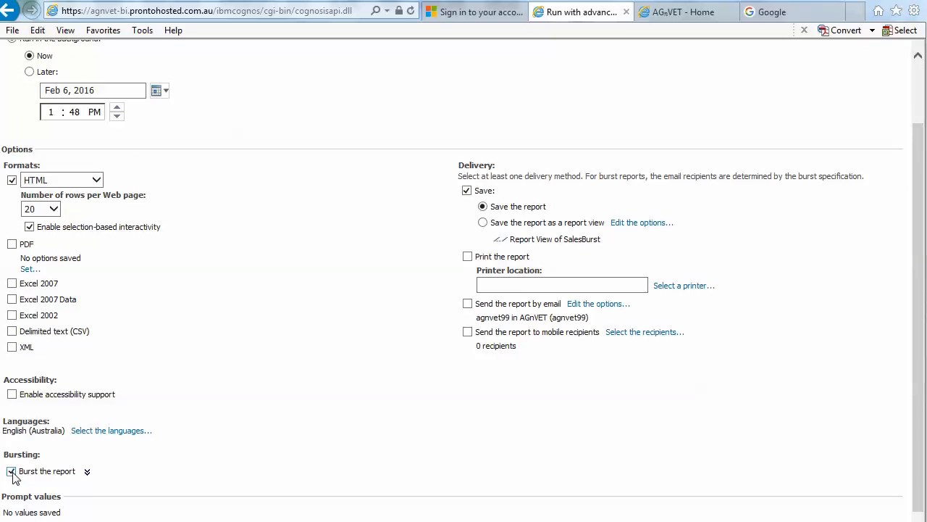
click(468, 305)
Set the email subject to 'Sales By State - Custom LIst' and confirm
click(597, 306)
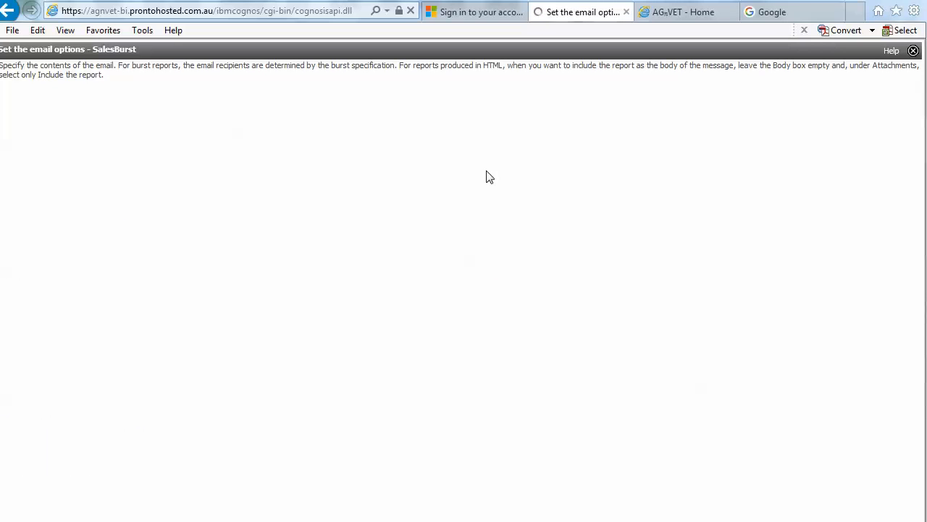
drag(110, 121, 1, 121)
text(S)
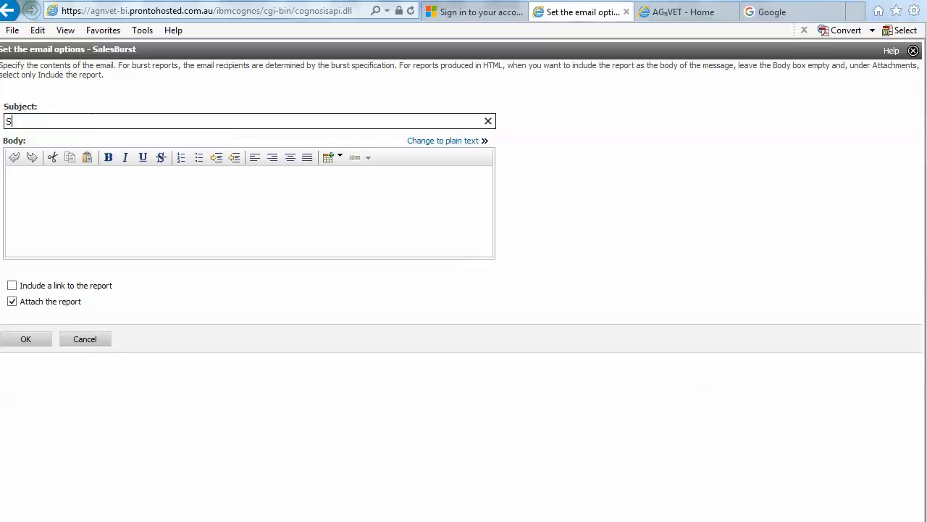
text(ales By Stat)
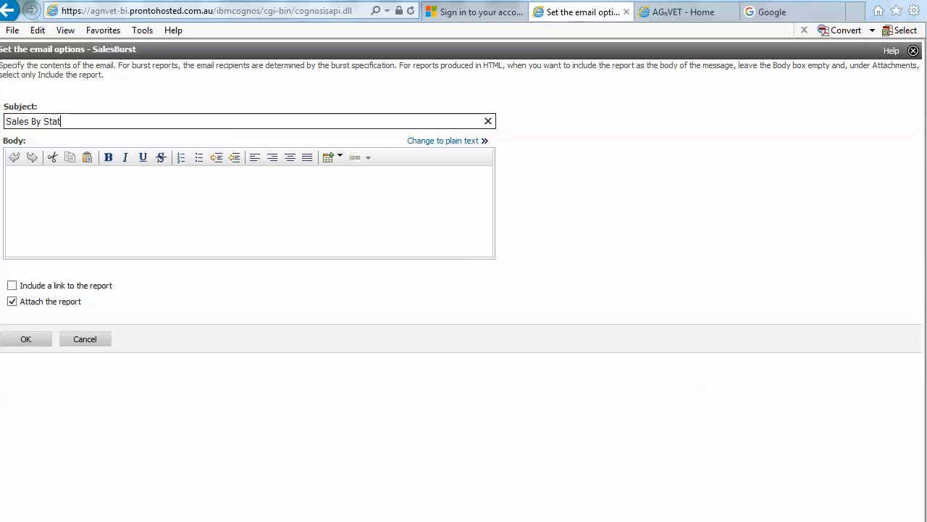
text(e - Custom LIst)
click(33, 342)
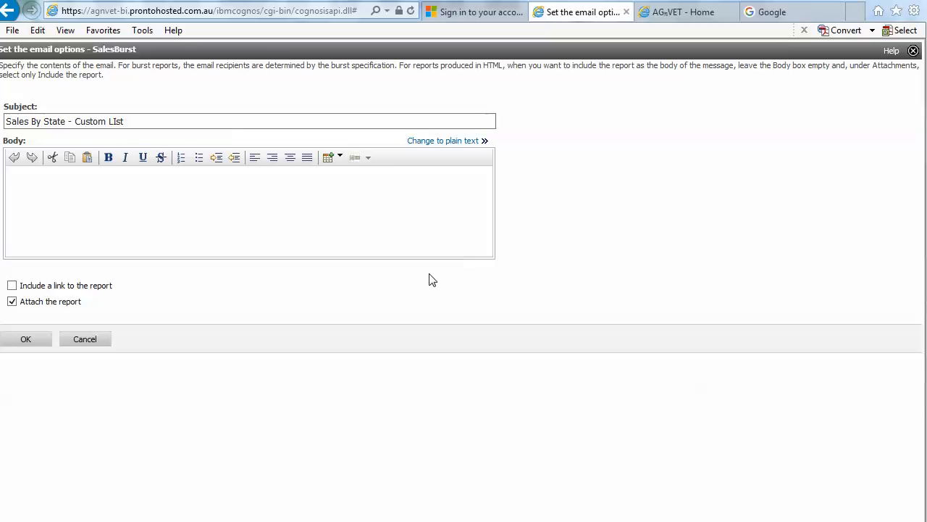
scroll(318, 345, down, 2)
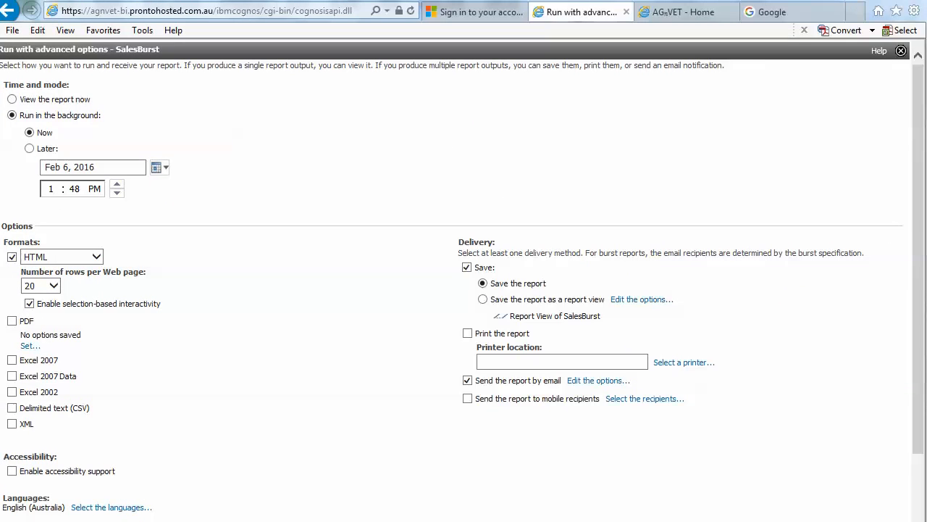
scroll(464, 289, down, 3)
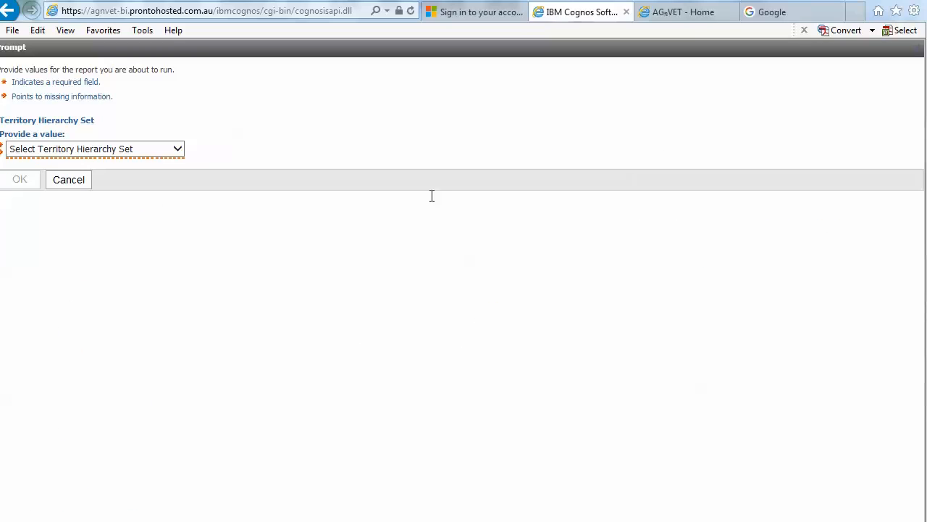
Choose territory set '0 - Company-territory-warehouse', opt to view run details, and submit the burst run
click(114, 150)
click(43, 174)
click(25, 181)
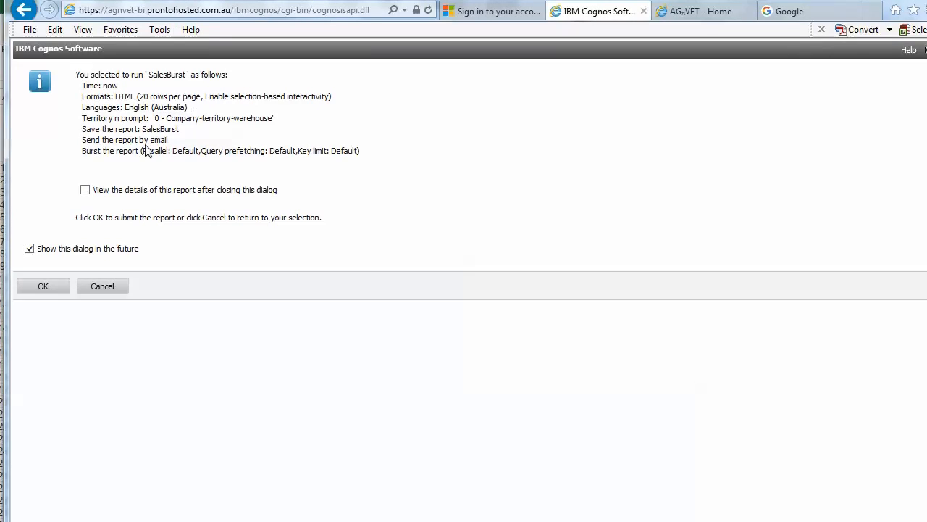
click(85, 189)
click(44, 288)
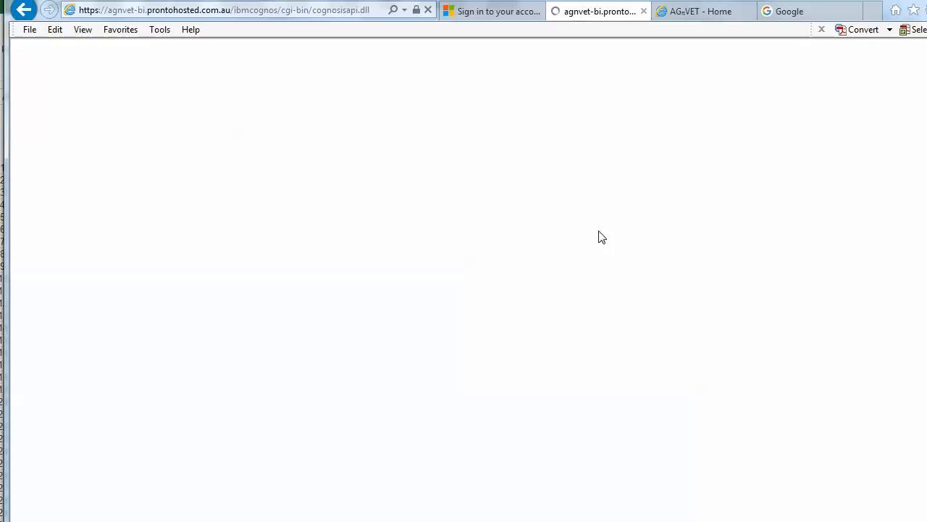
Refresh the run details until Succeeded, then open Gmail in the Google tab
click(916, 65)
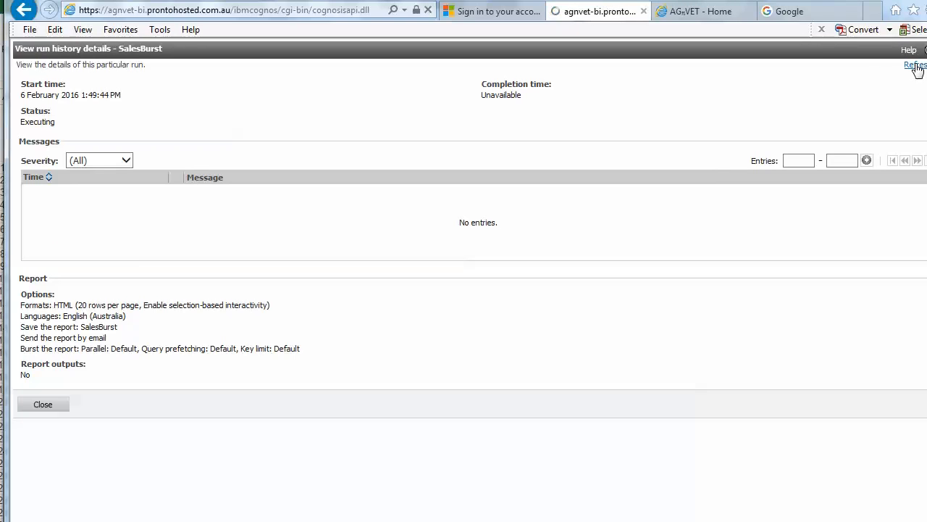
click(917, 68)
click(917, 68)
click(917, 68)
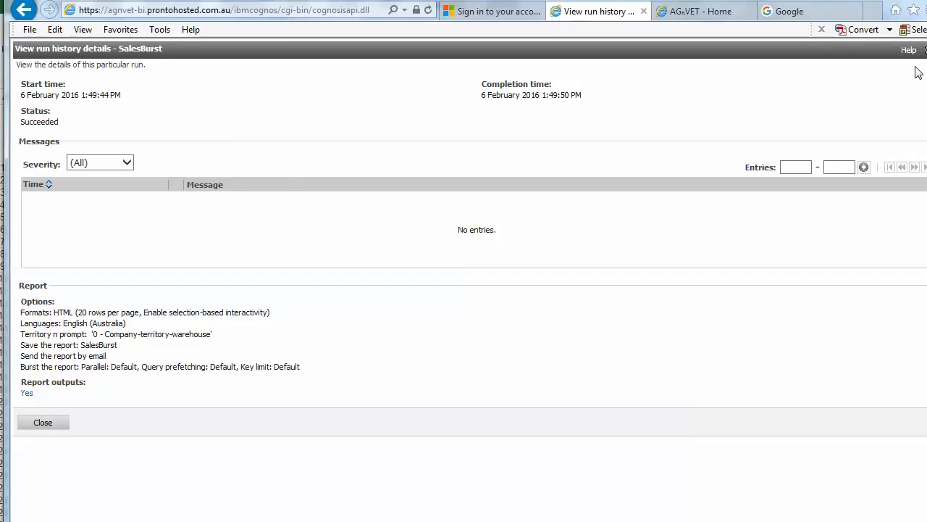
click(827, 15)
click(767, 63)
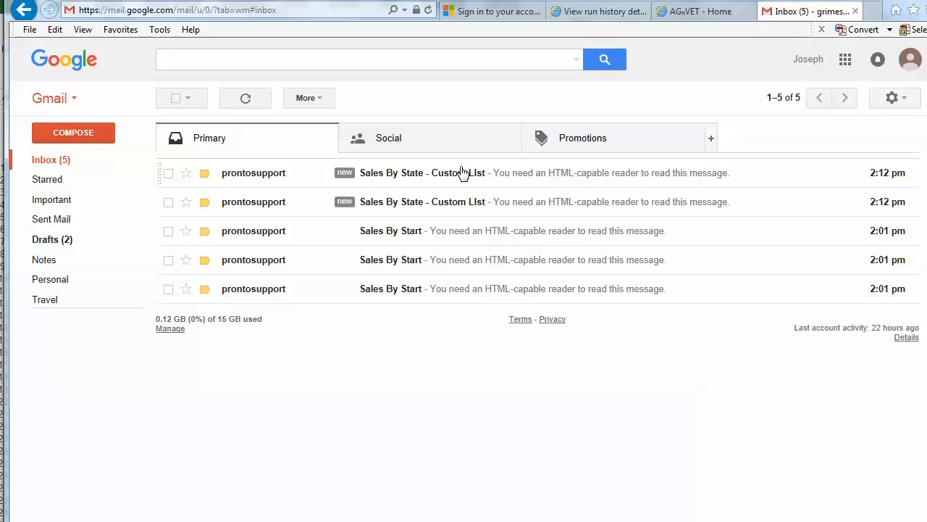
Reload the Gmail inbox to check for the 'Sales By State - Custom LIst' emails
click(235, 106)
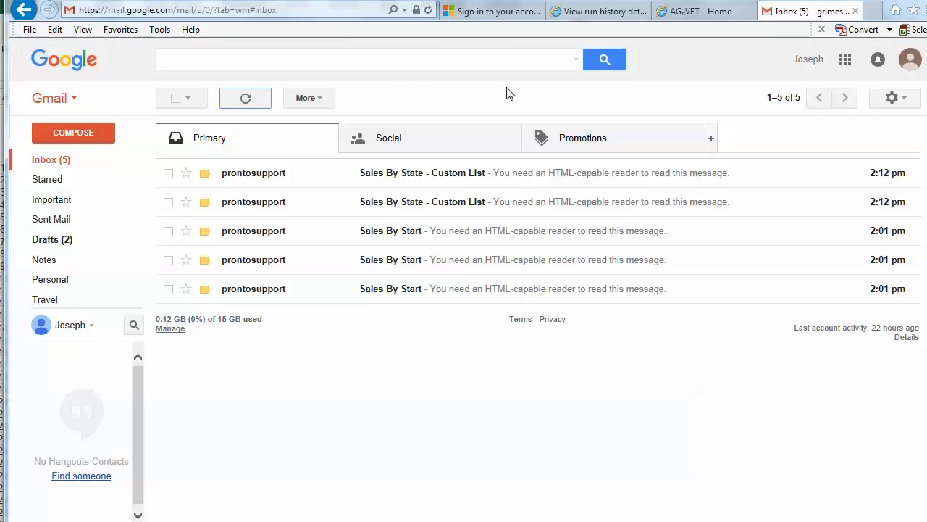
click(246, 98)
click(246, 98)
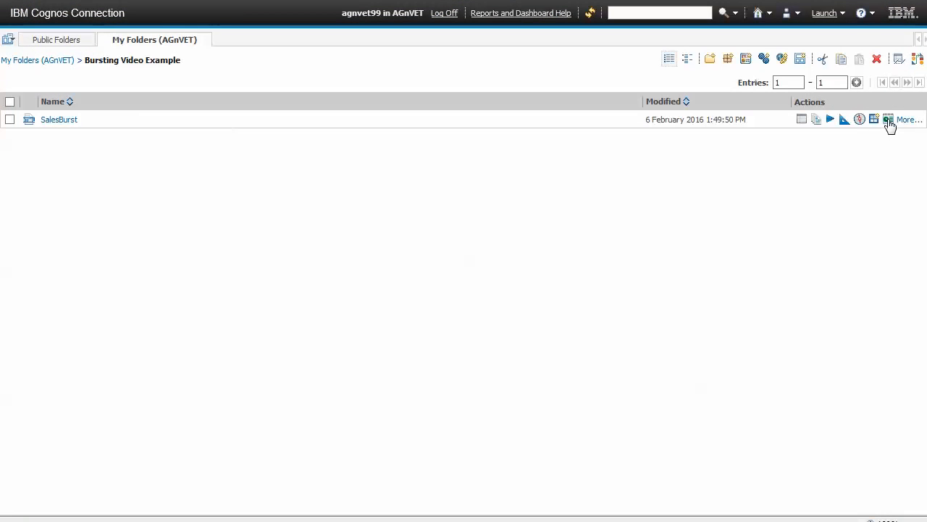
Start a new job named 'Sales Report Run' from the selected SalesBurst report
click(10, 120)
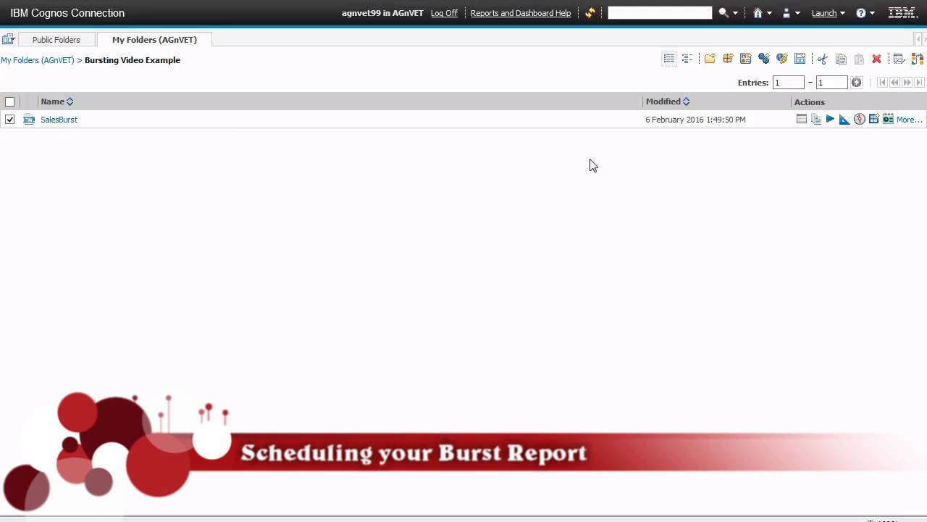
click(766, 59)
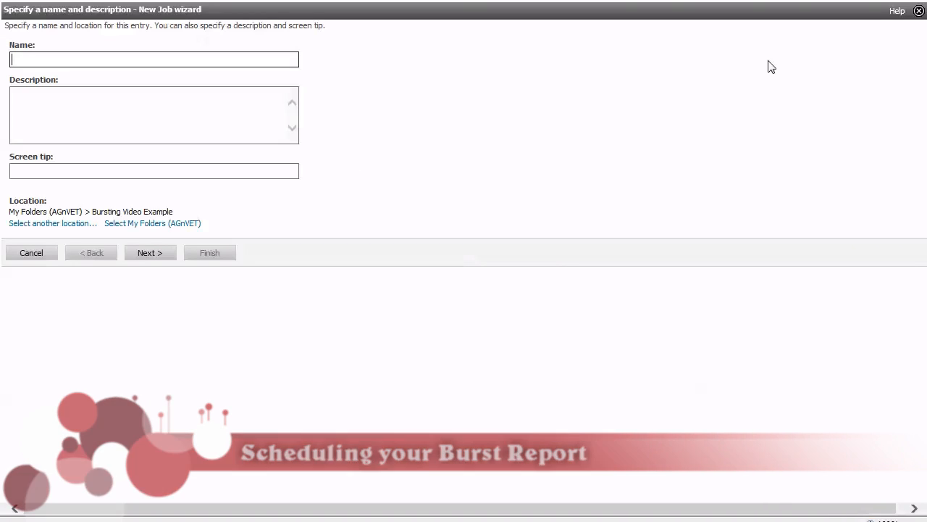
click(94, 59)
text(Sales Report)
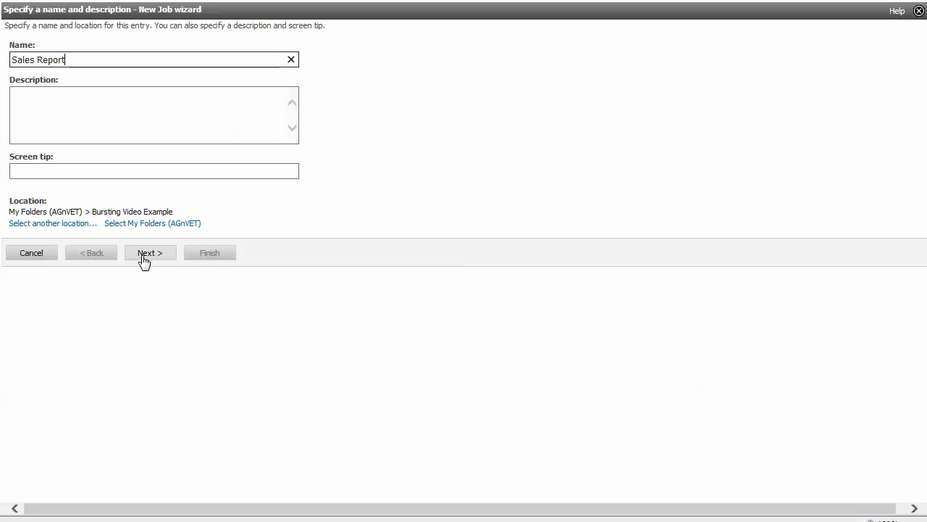
text(n)
click(144, 256)
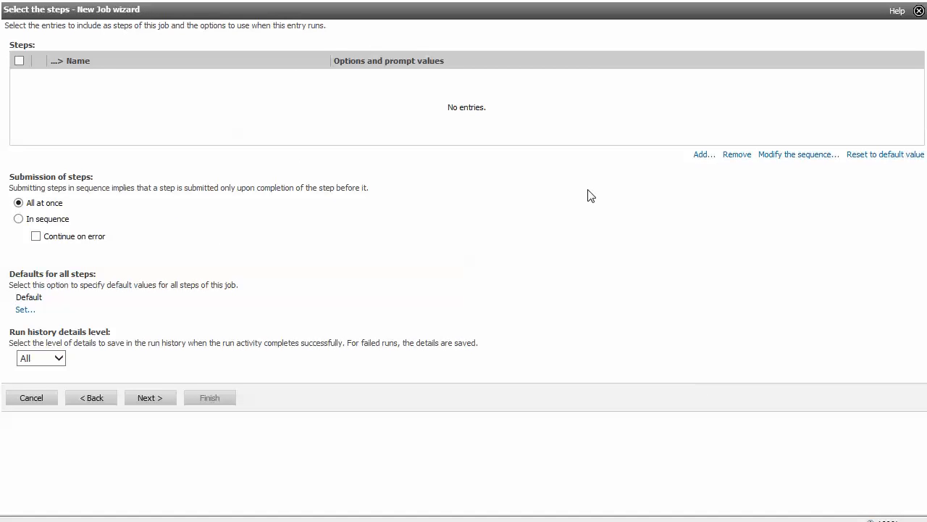
Add SalesBurst as the job's step and open its report options
click(701, 154)
click(19, 105)
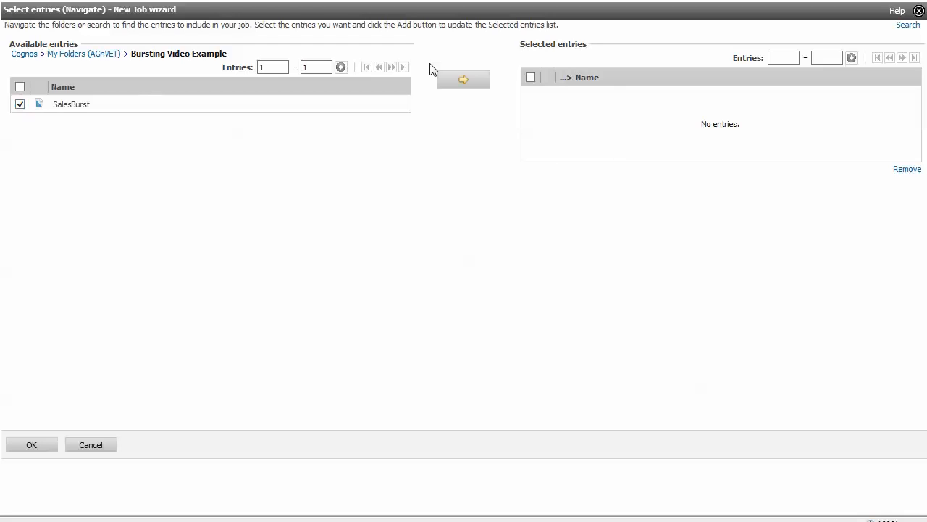
click(475, 81)
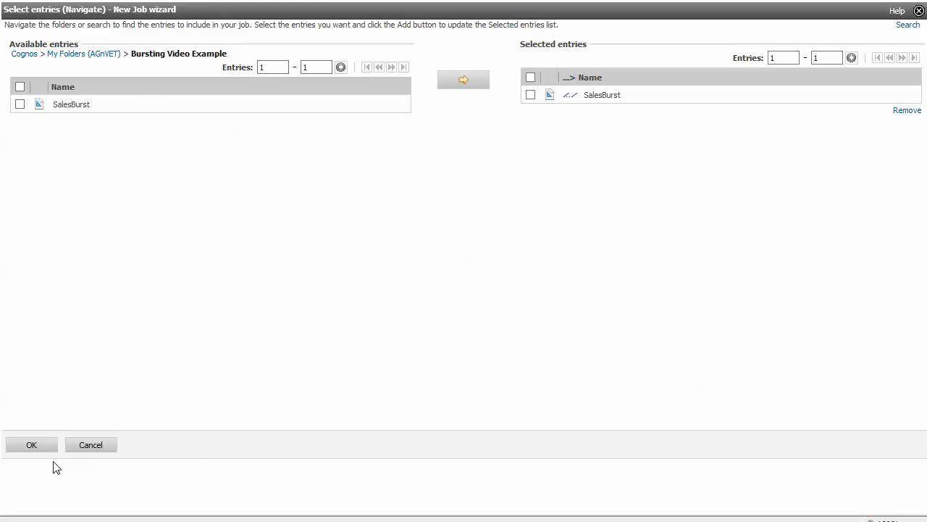
click(30, 447)
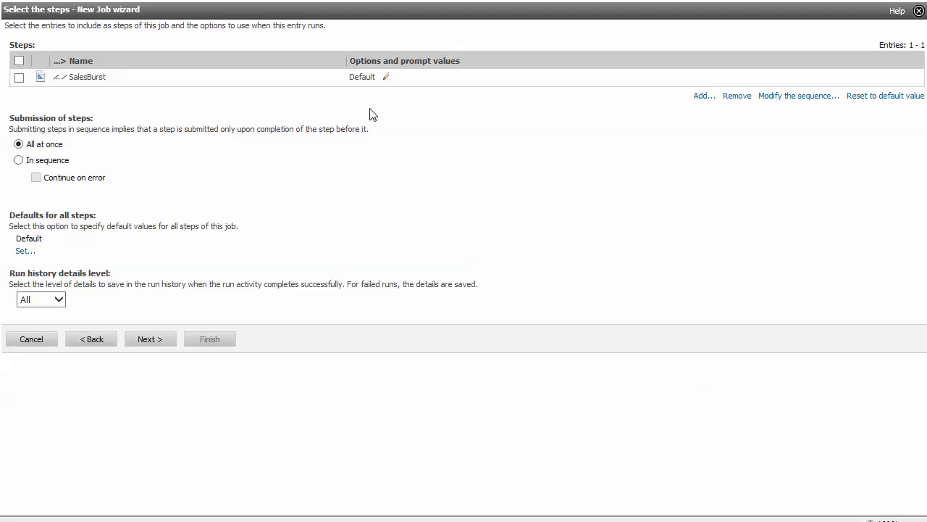
click(388, 76)
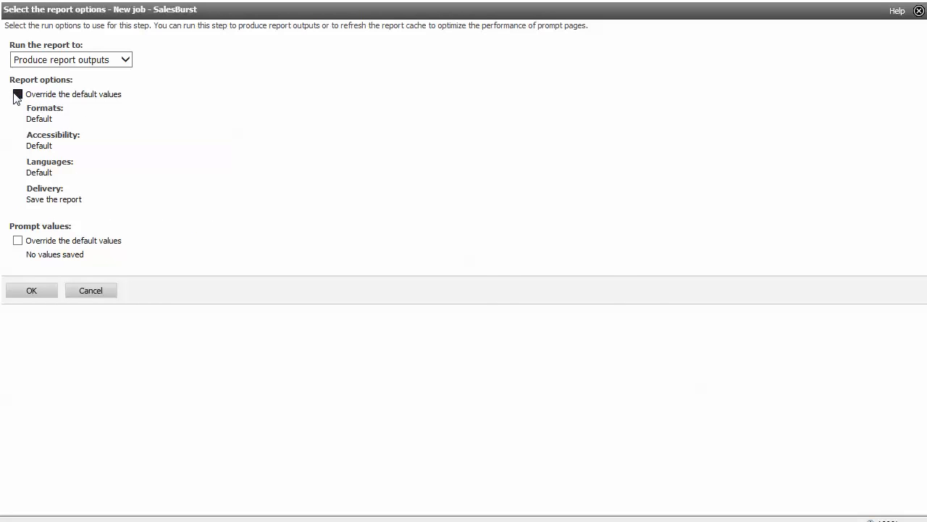
Override defaults to email the report as an attachment, without a link, with subject 'Sales by State'
click(18, 95)
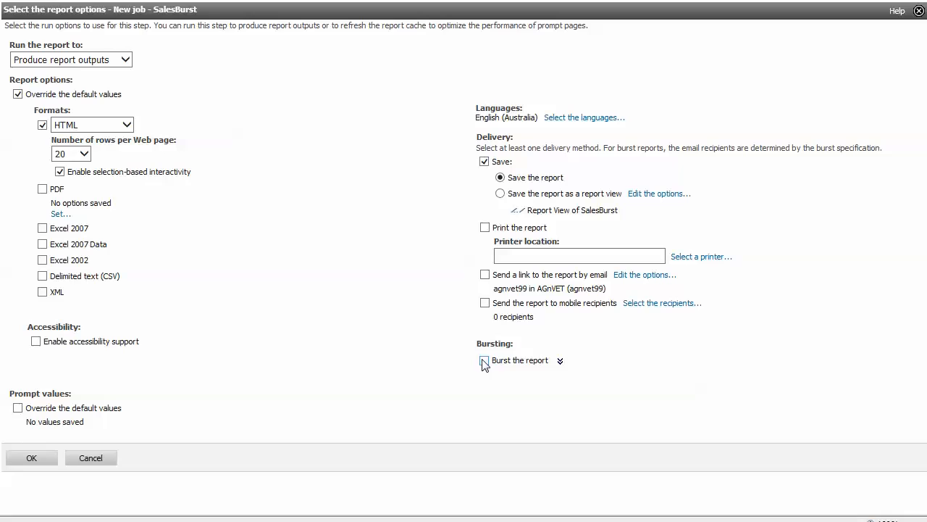
click(486, 276)
click(637, 278)
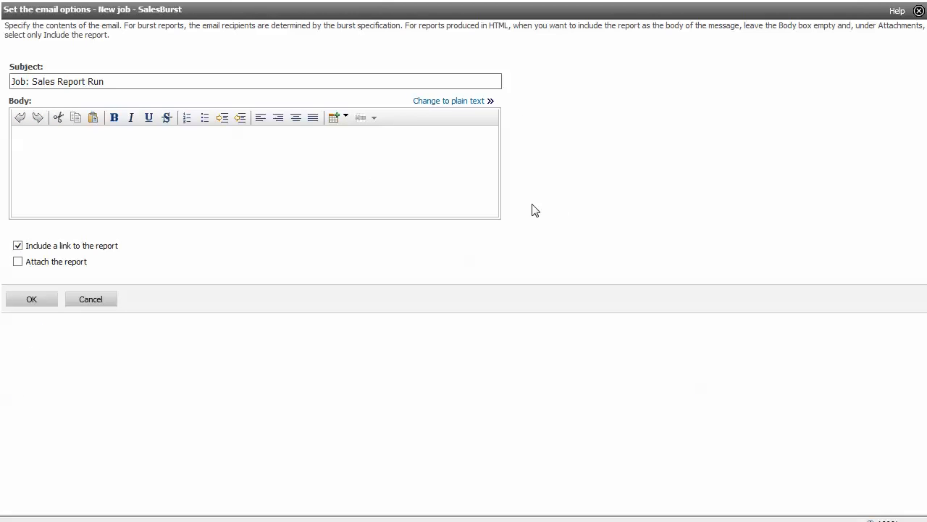
click(18, 261)
click(18, 246)
drag(118, 83, 22, 85)
text(Sales by State)
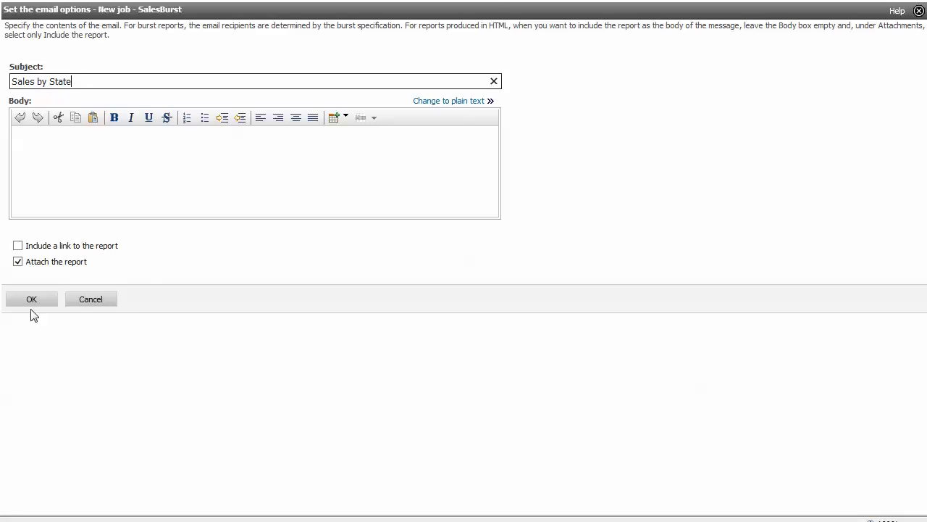
click(31, 300)
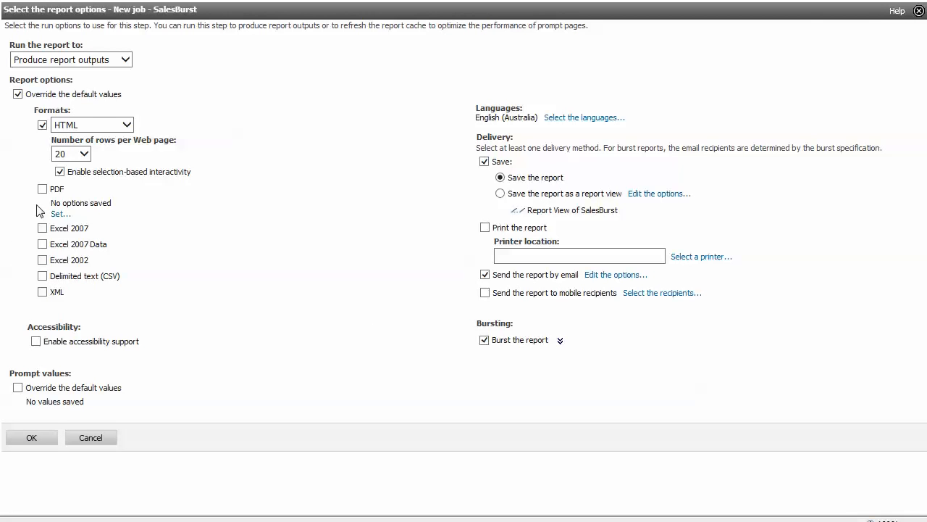
Turn off HTML output, confirm the step options, and continue to the final step
click(42, 125)
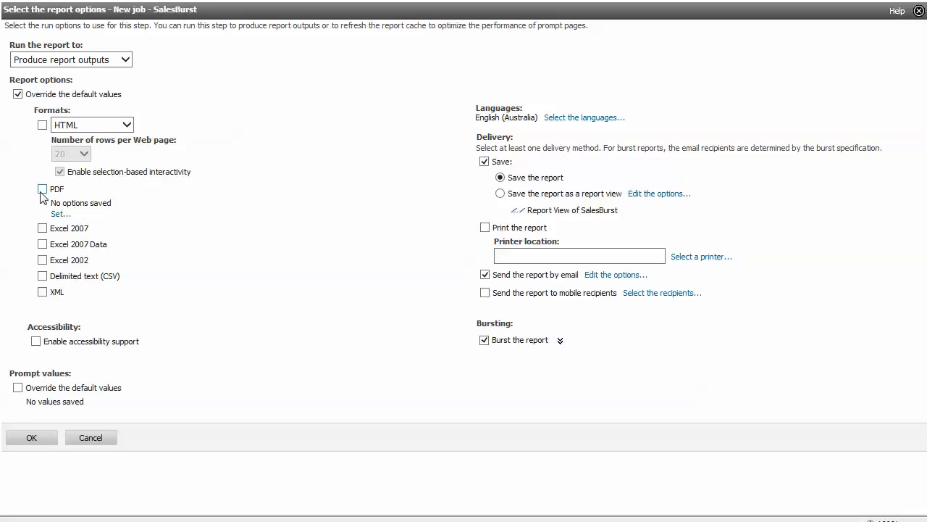
click(33, 438)
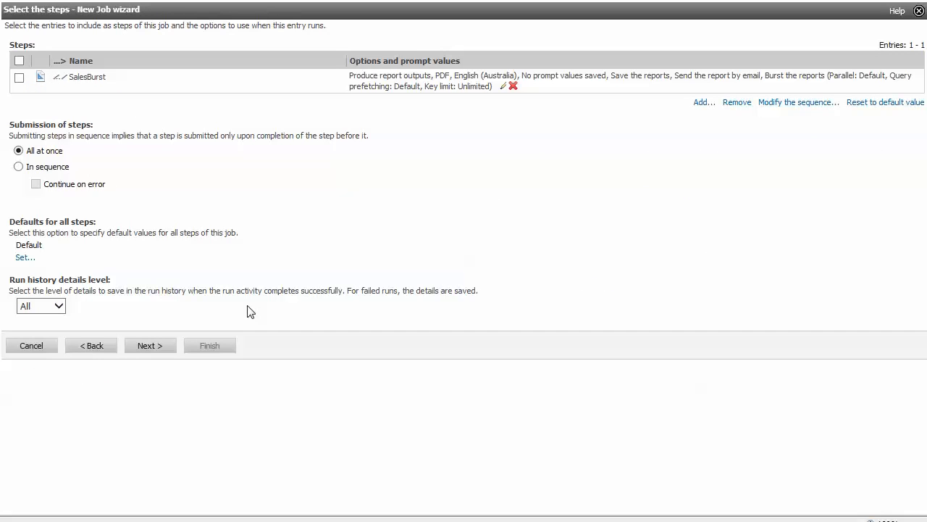
click(165, 344)
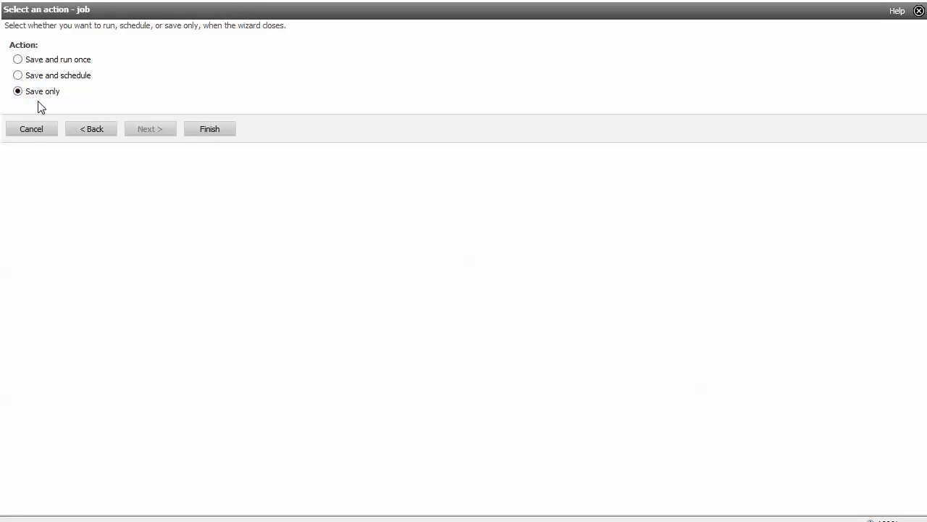
Save the Sales Report Run job only and set its schedule frequency to daily
click(209, 132)
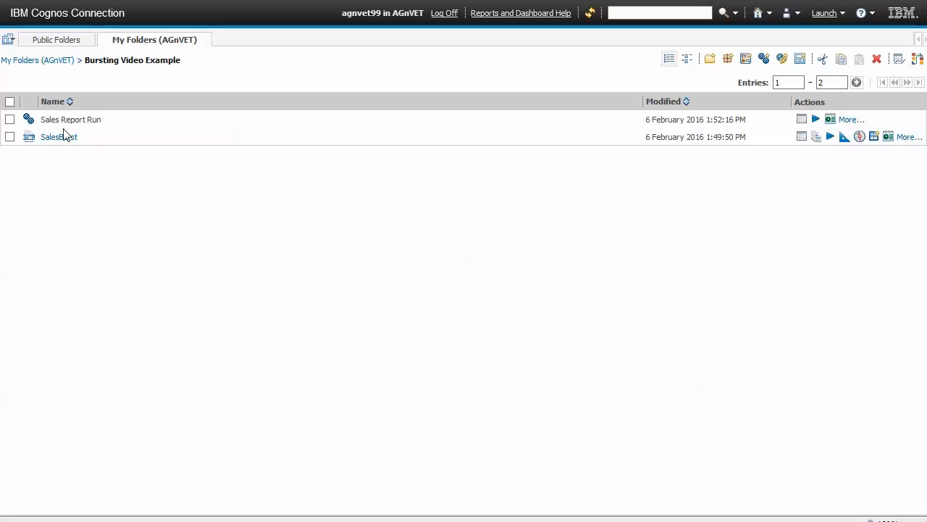
click(10, 120)
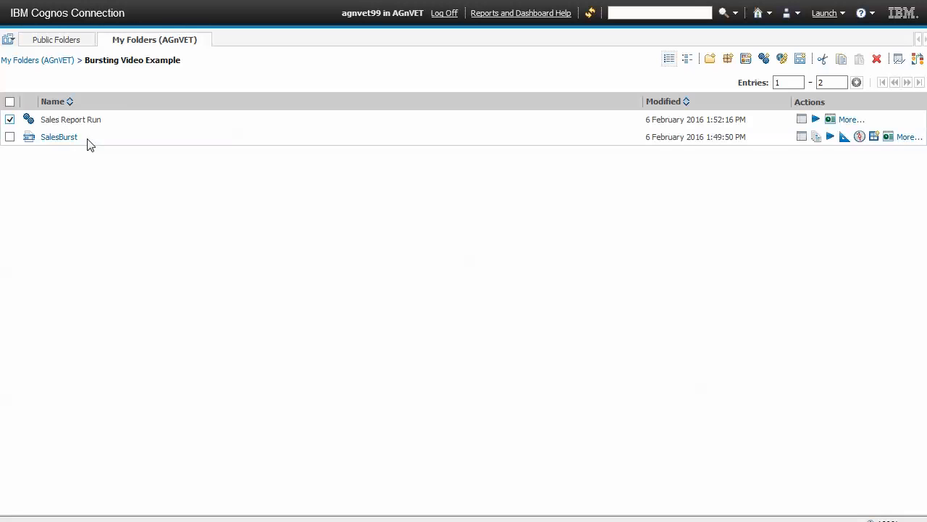
click(831, 120)
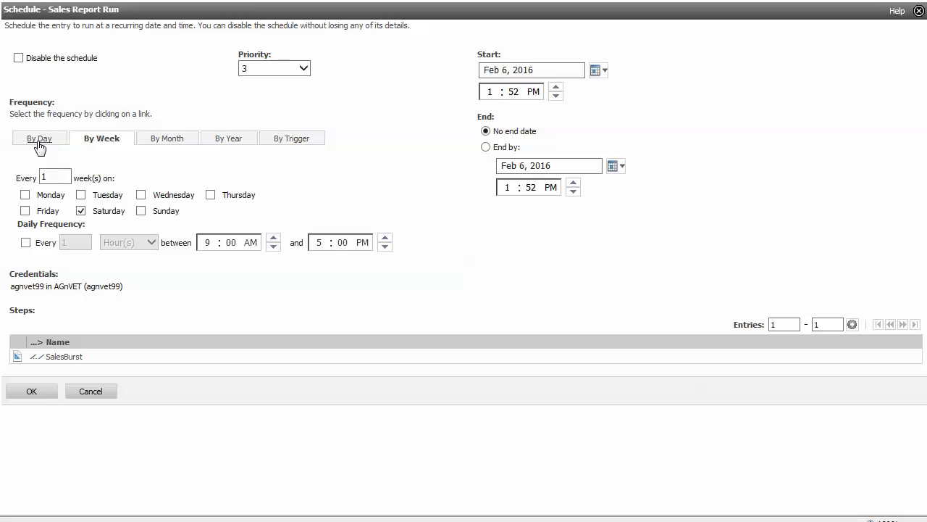
click(39, 143)
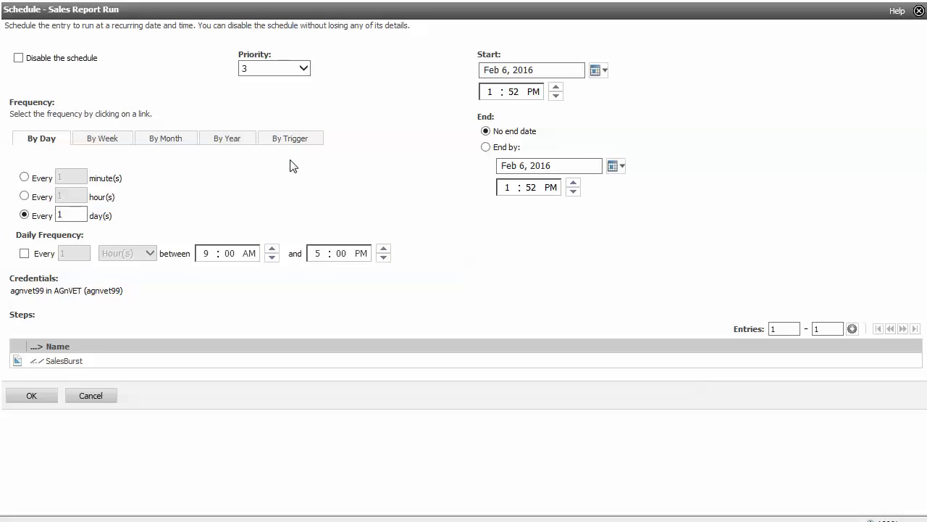
Set the daily start time to AM with minutes 00 and save the schedule
click(534, 92)
click(556, 95)
click(495, 91)
click(513, 92)
text(00)
click(27, 396)
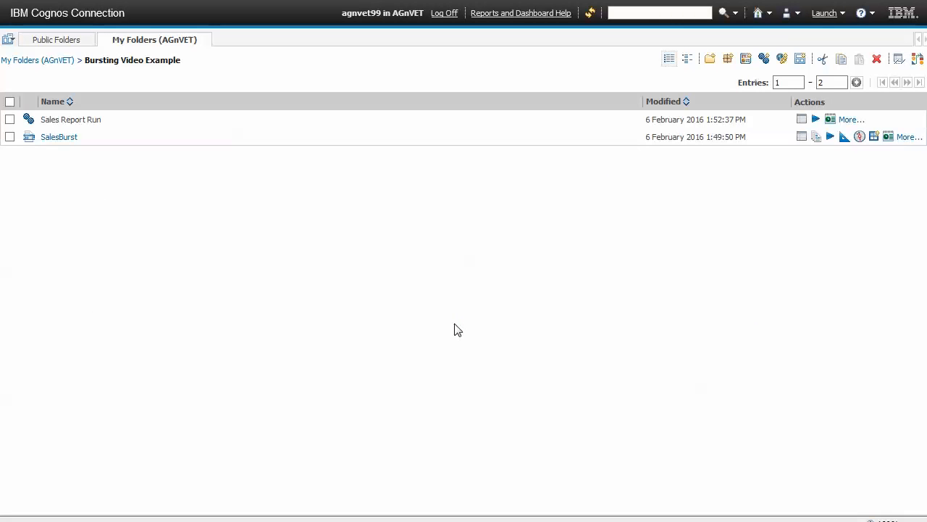
click(849, 120)
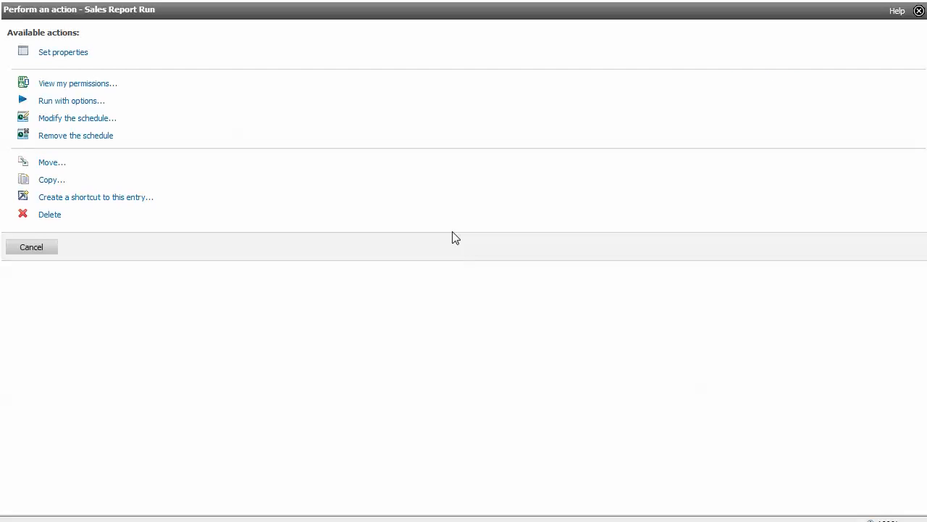
click(32, 248)
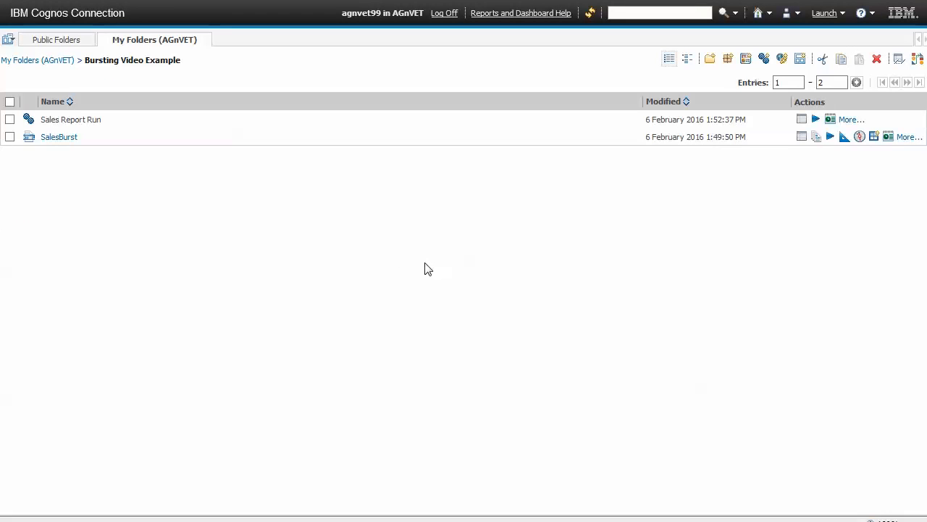